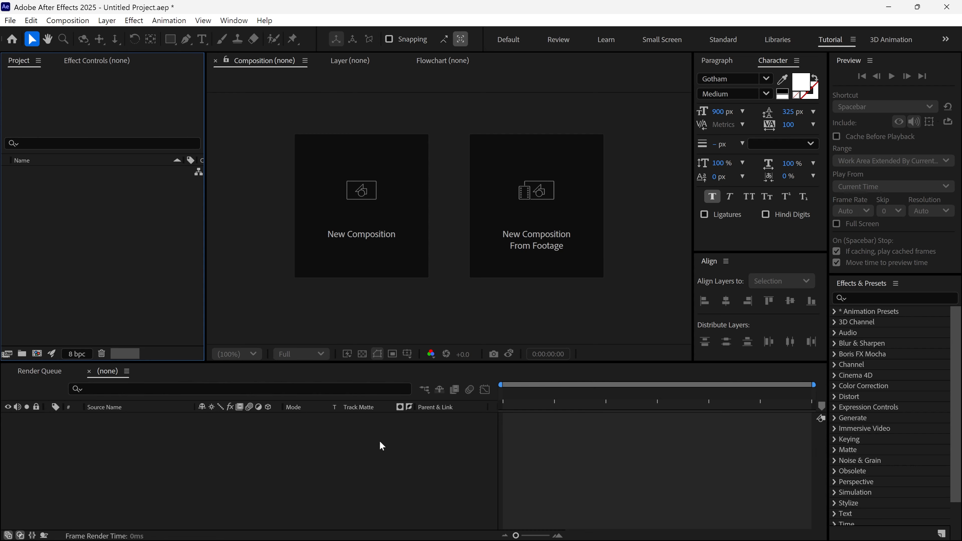
- Import the 2871924-hd_1920_1080_30fps video as footage and create a composition from it
double_click(138, 227)
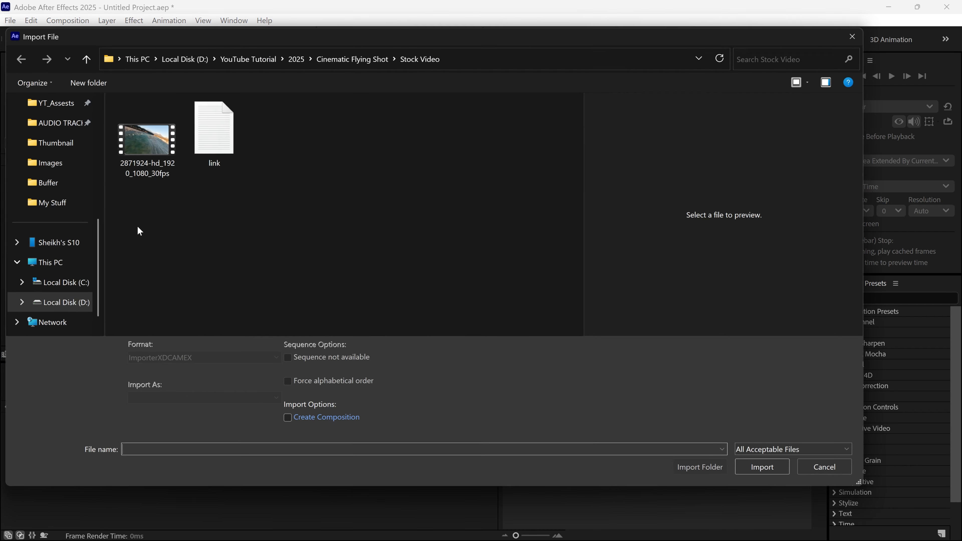
click(151, 156)
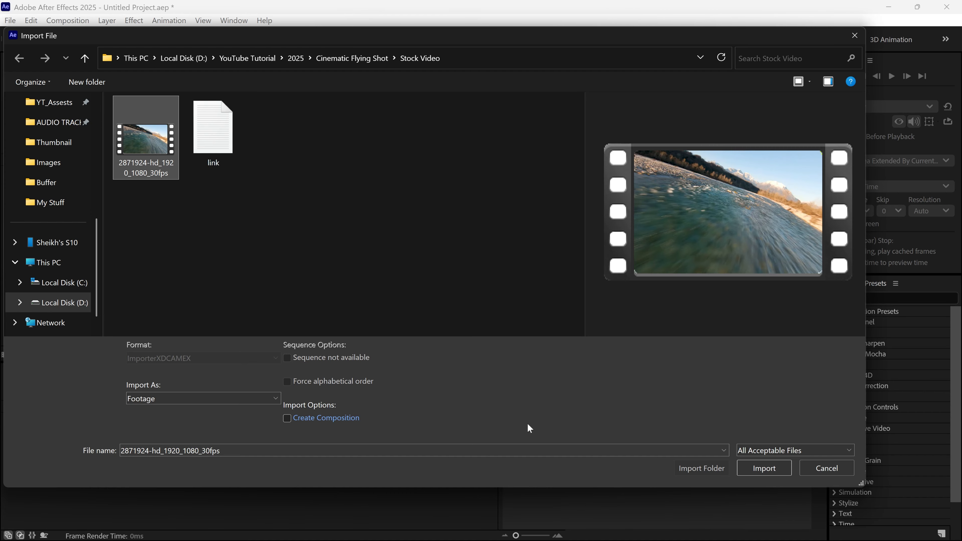
click(764, 469)
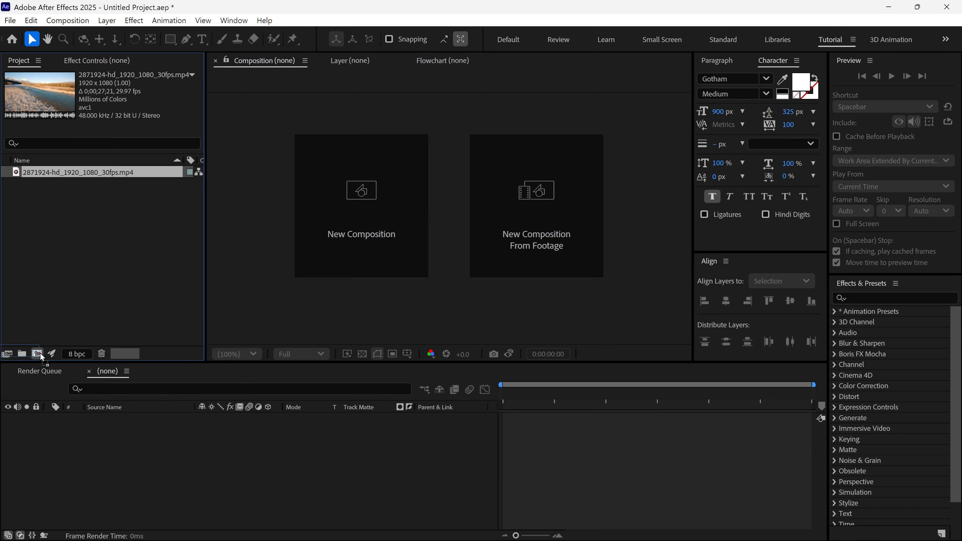
drag(41, 356, 38, 354)
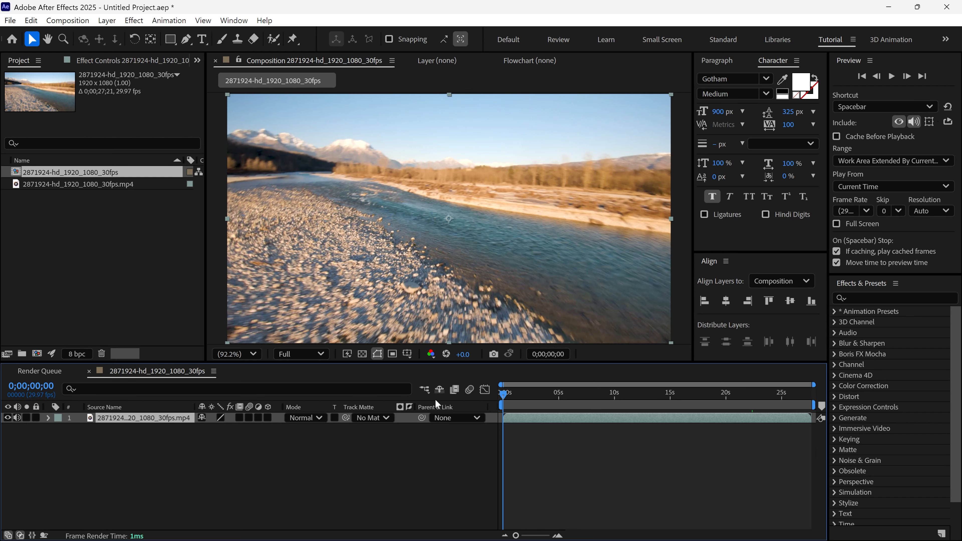
- End the work area at 0;00;22;04 and trim the composition to it
drag(503, 393, 750, 408)
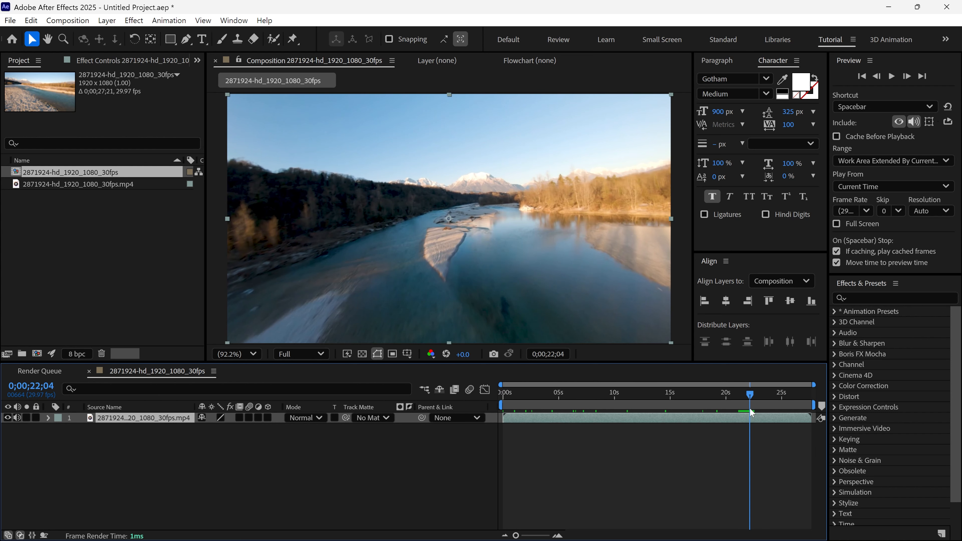
right_click(750, 409)
click(800, 441)
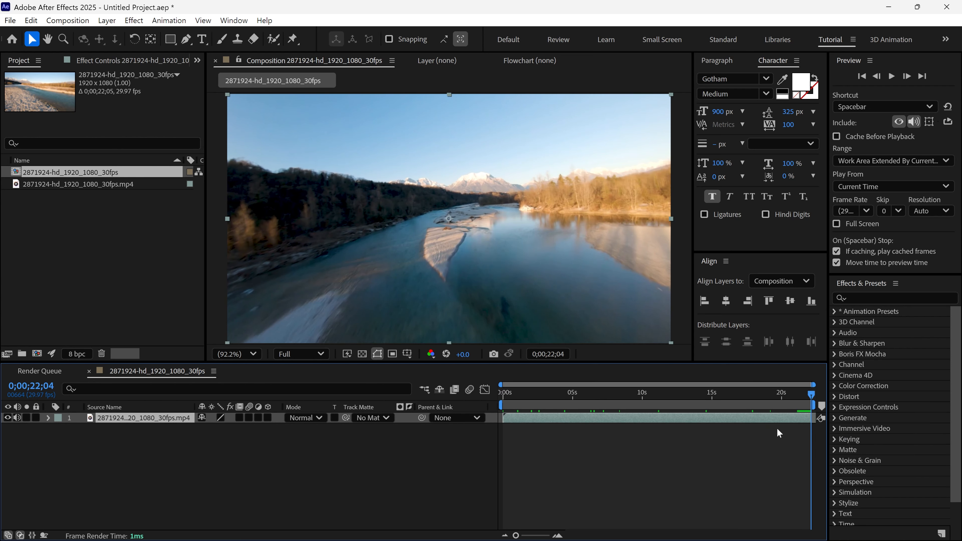
- Change the composition's 3D renderer to Advanced 3D
click(67, 20)
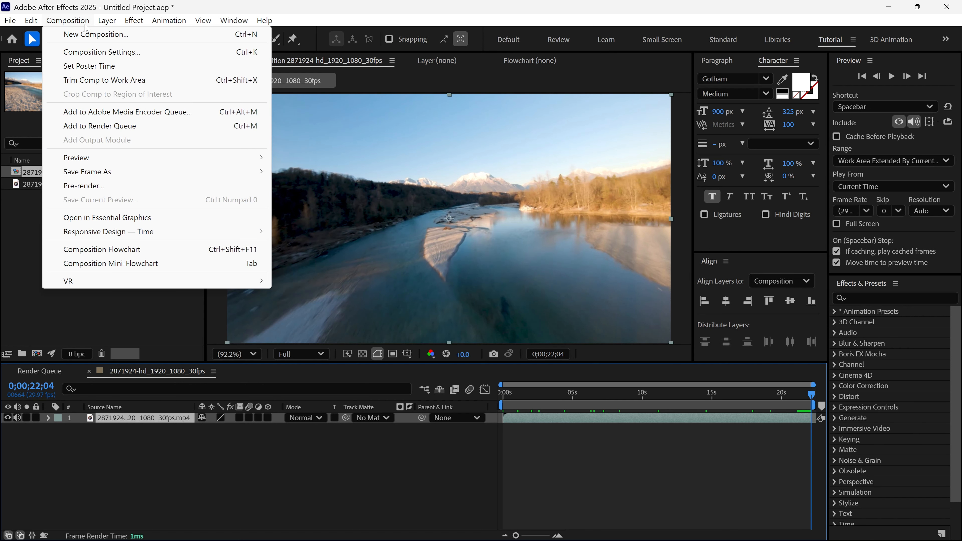
click(91, 53)
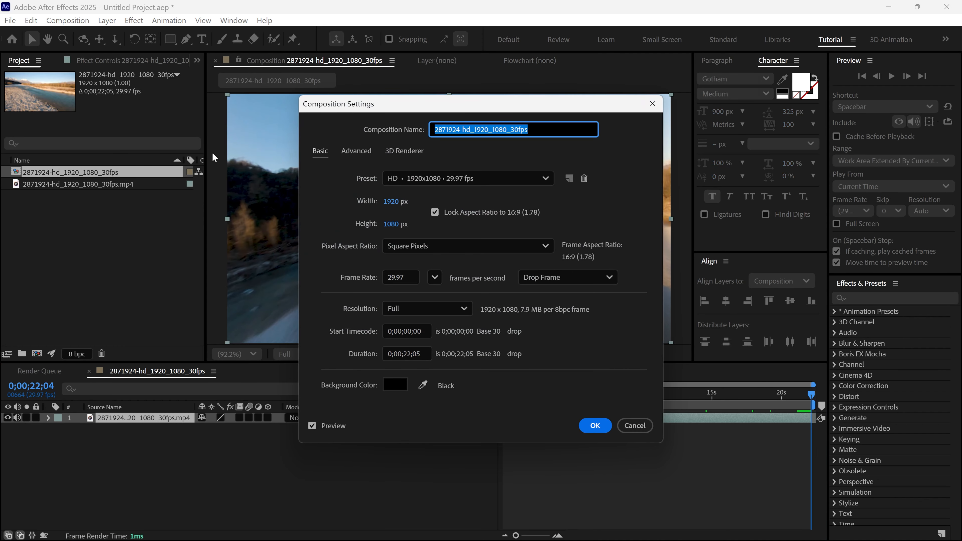
click(408, 154)
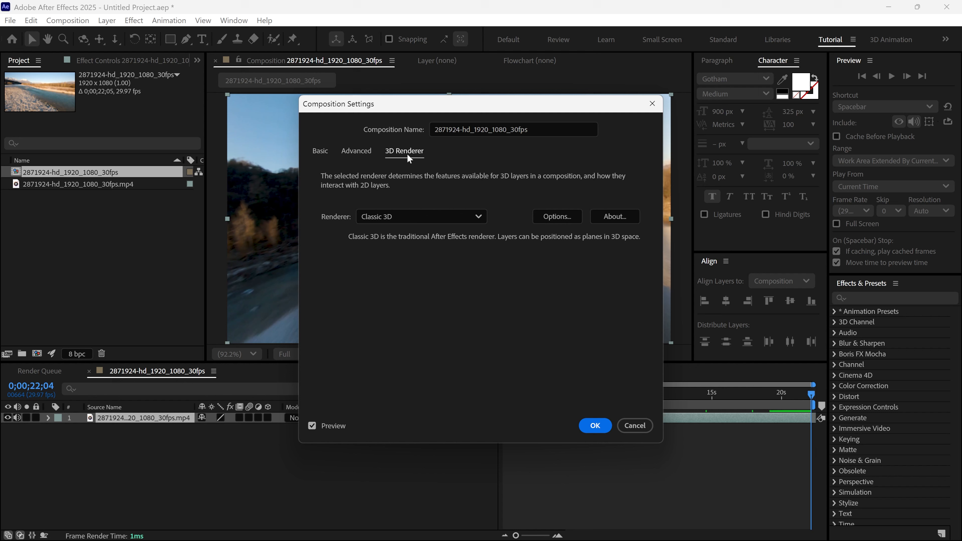
click(449, 218)
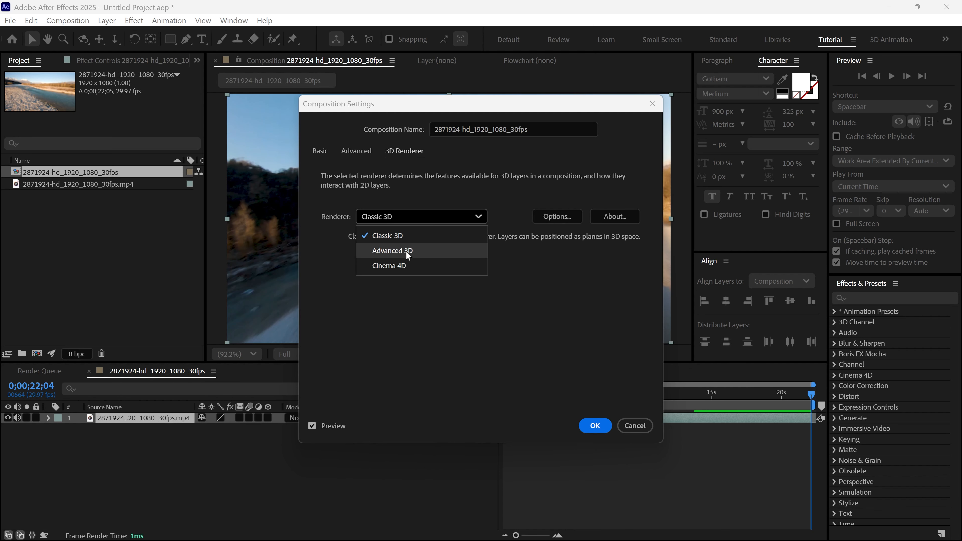
click(427, 250)
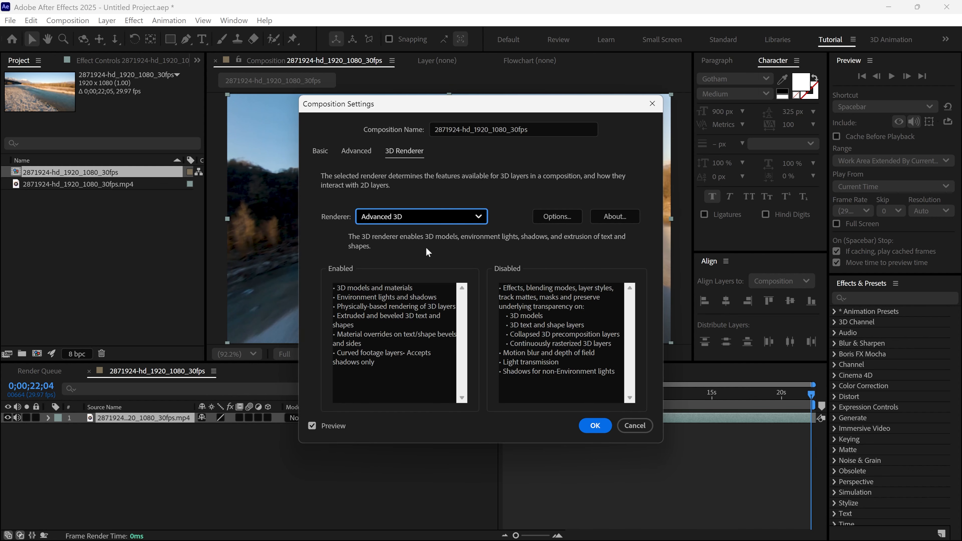
click(595, 425)
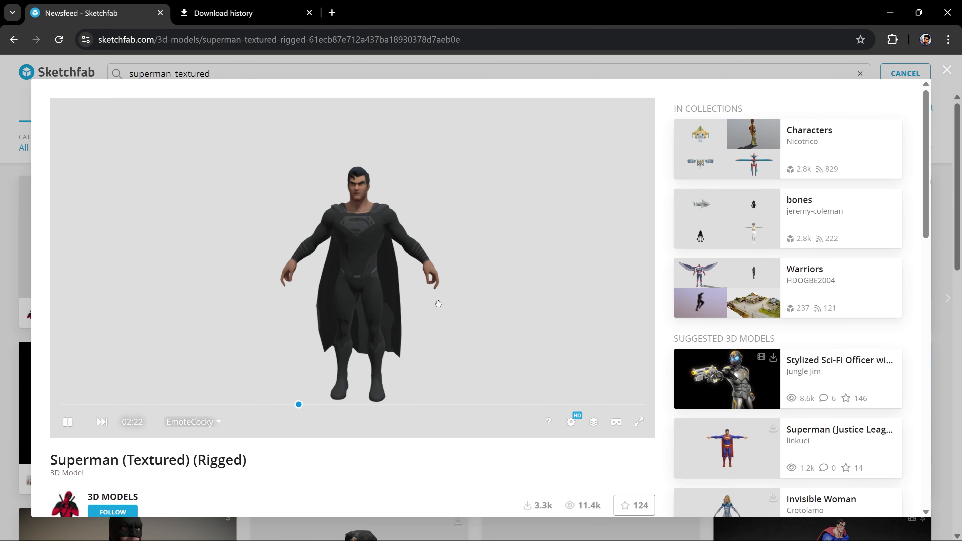
- Switch to Sketchfab in the browser, examine the Superman (Textured) (Rigged) model from several sides and view its download options
drag(438, 302, 533, 283)
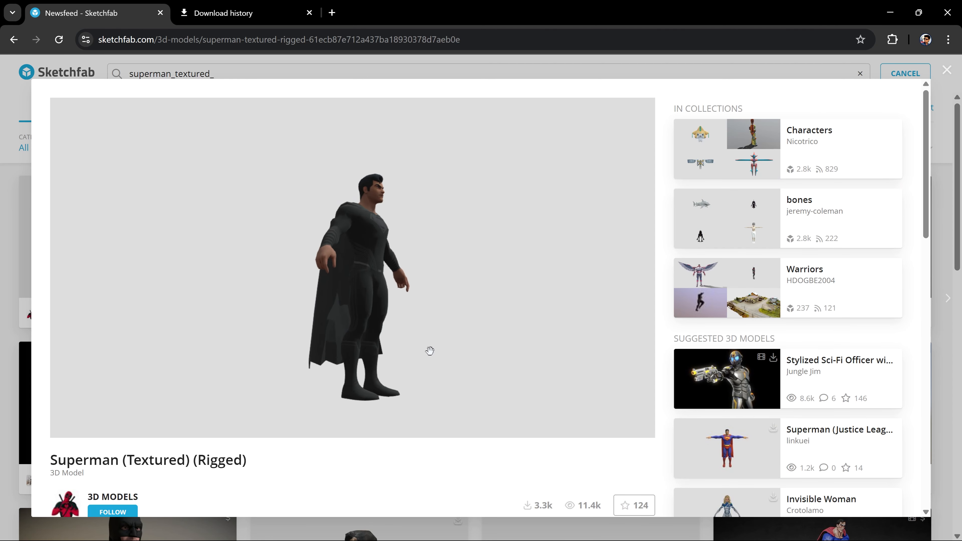
drag(408, 348, 335, 346)
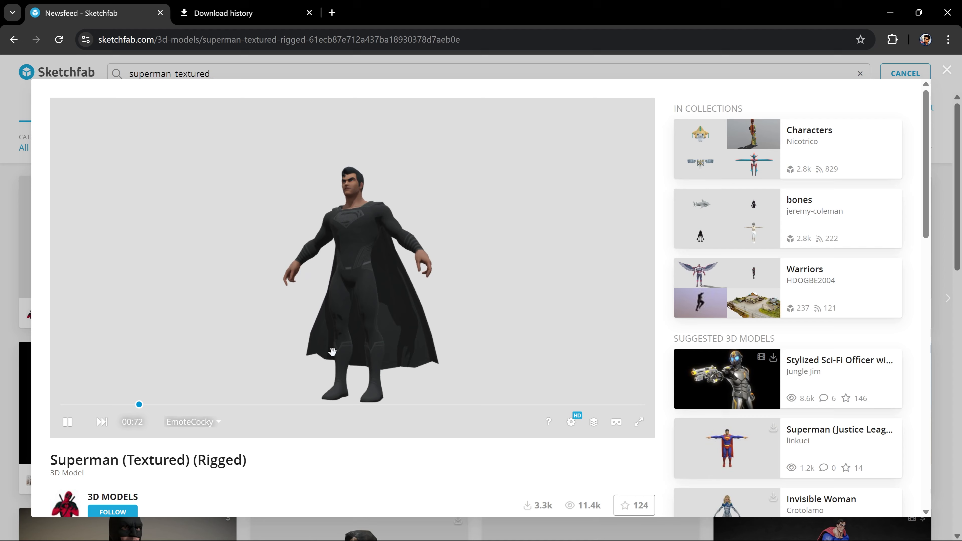
scroll(259, 493, down, 2)
scroll(261, 478, down, 4)
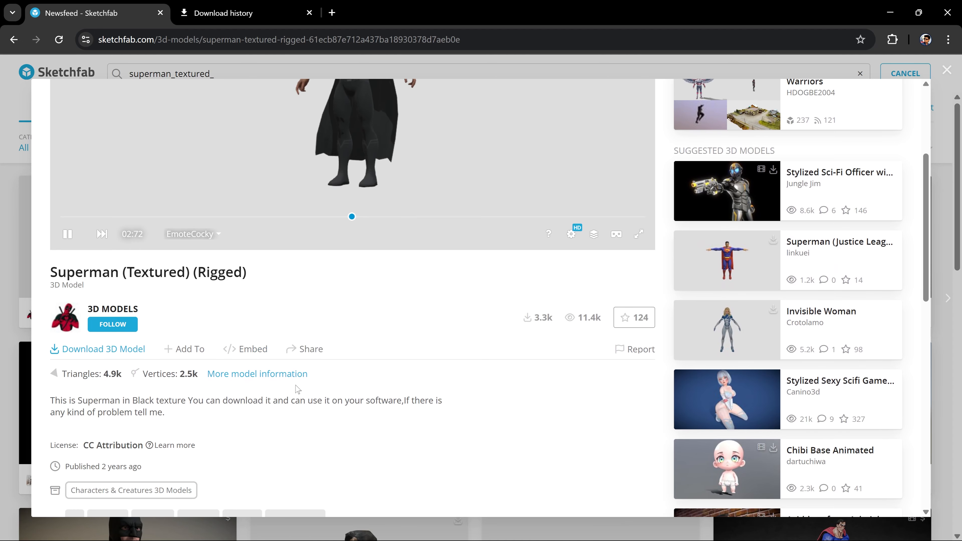
click(119, 356)
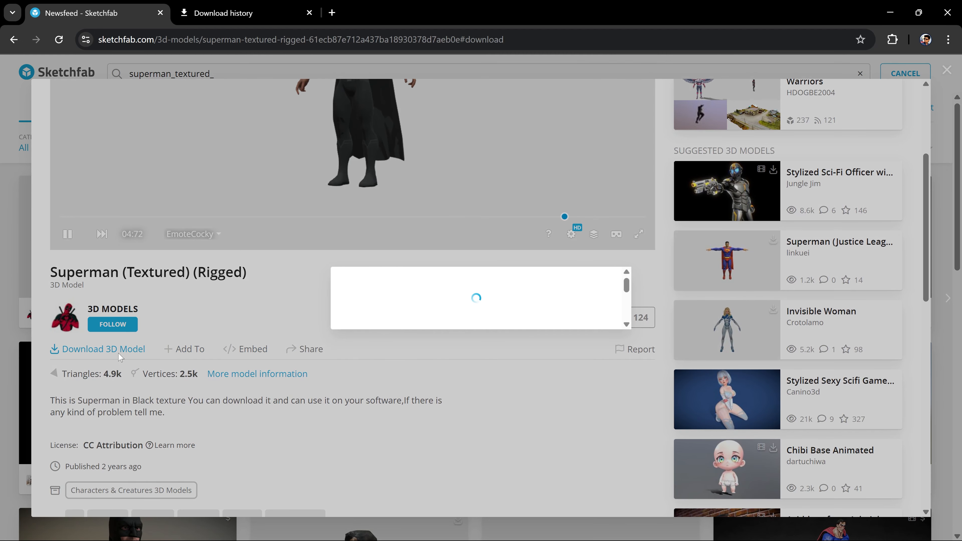
scroll(492, 346, down, 4)
drag(356, 402, 441, 403)
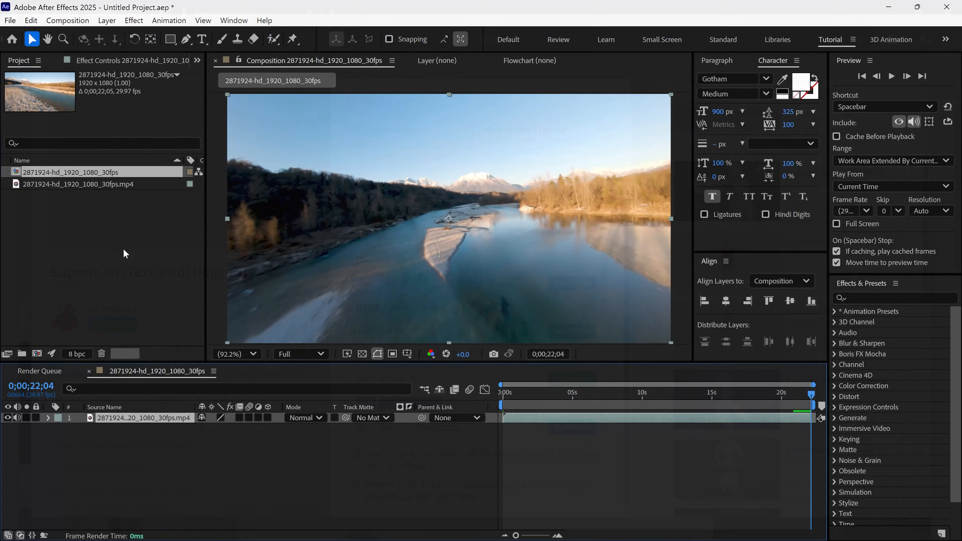
- Switch back to After Effects and import superman_textured_rigged from the 3D Models folder of the Cinematic Flying Shot project
double_click(123, 249)
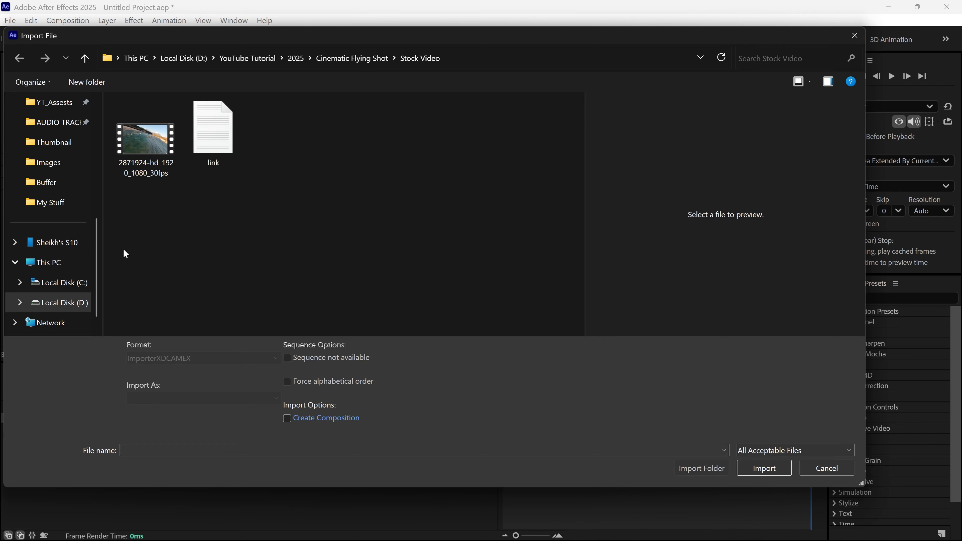
click(344, 59)
double_click(186, 119)
click(163, 156)
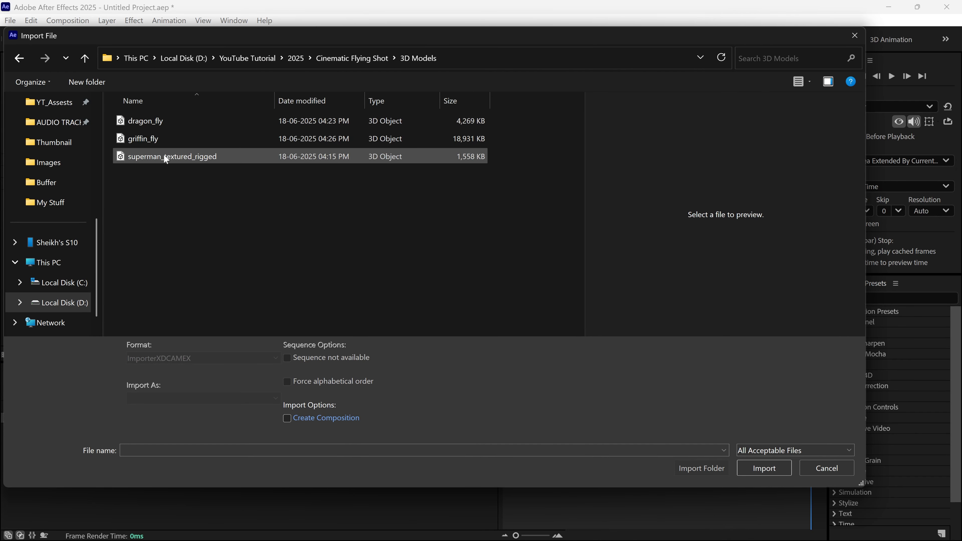
click(772, 468)
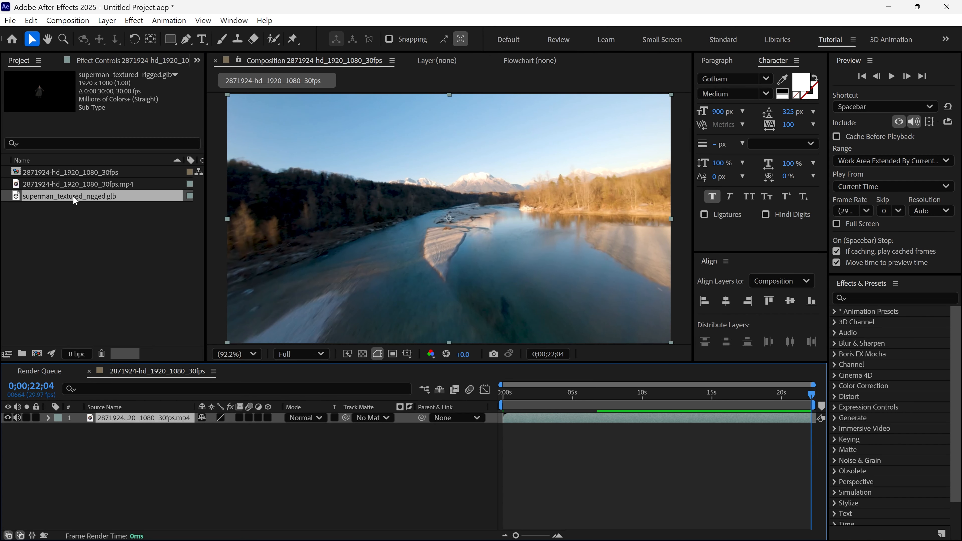
- Place the Superman model above the video layer in the composition and scale it to comp size
drag(73, 195, 133, 418)
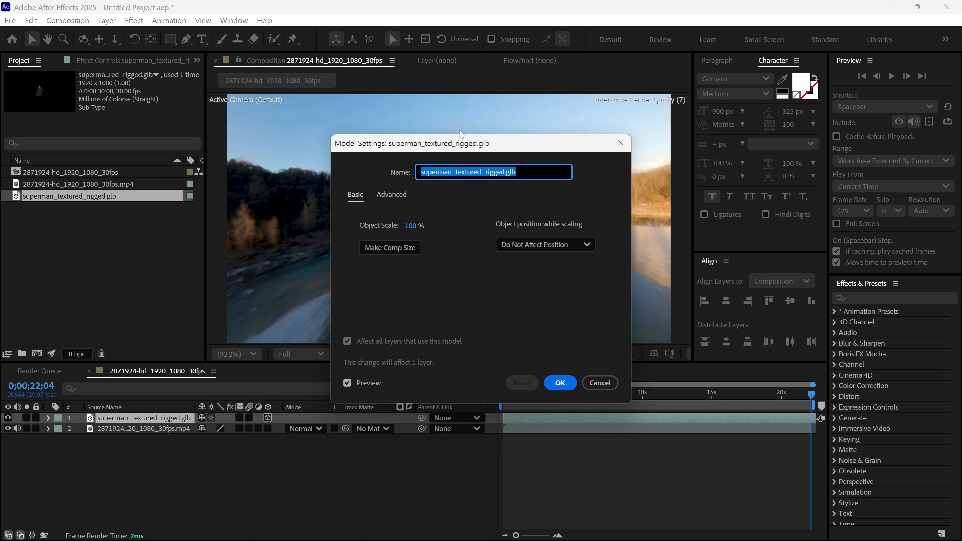
drag(450, 144, 666, 131)
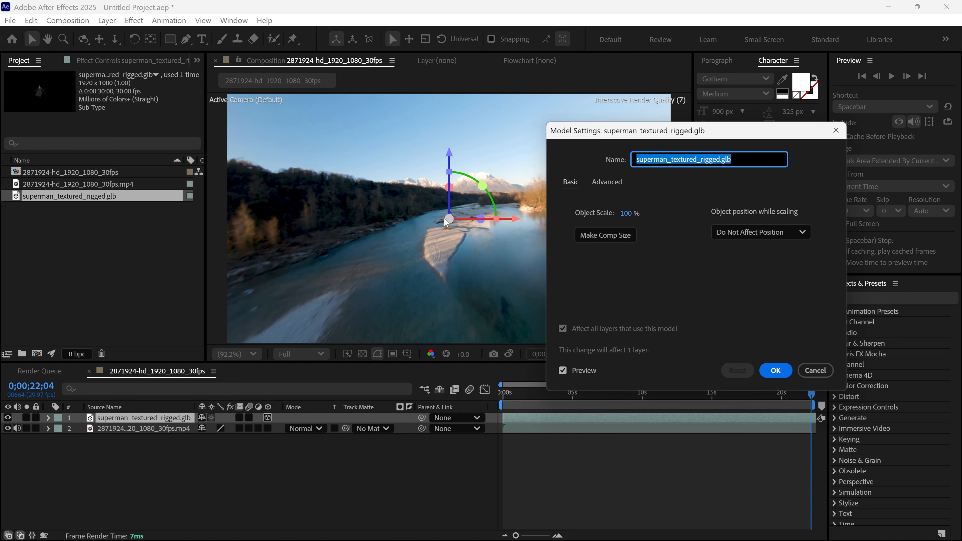
click(608, 236)
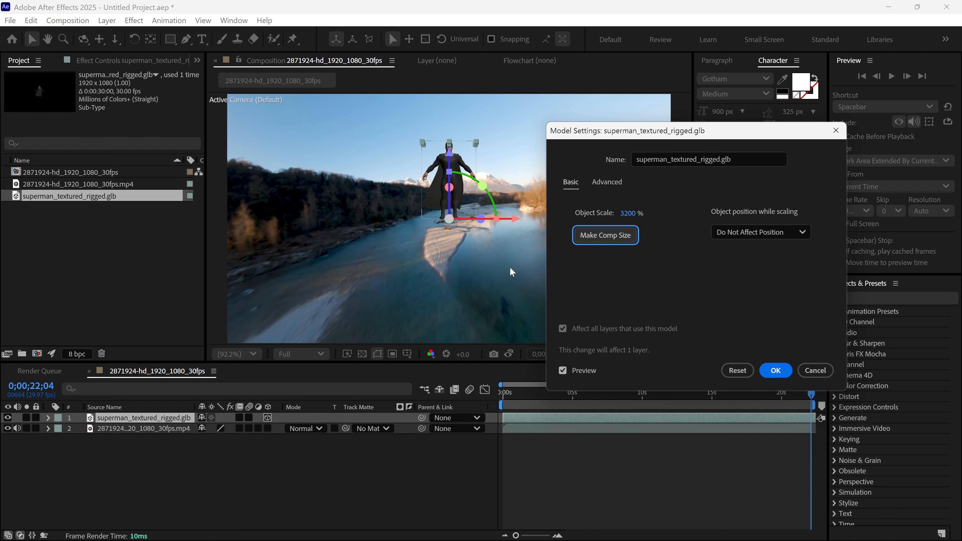
click(775, 370)
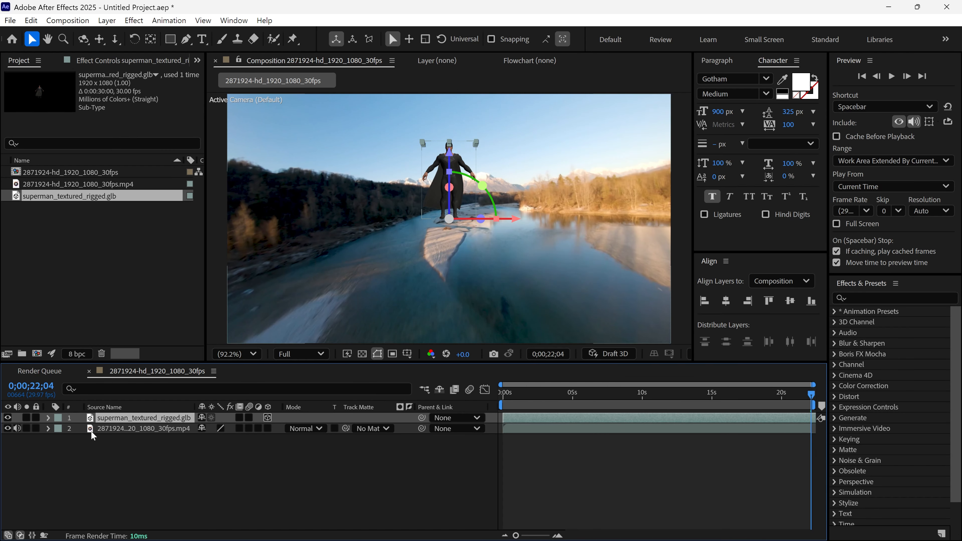
- Apply the built-in EmoteCocky animation to the Superman model layer
click(48, 417)
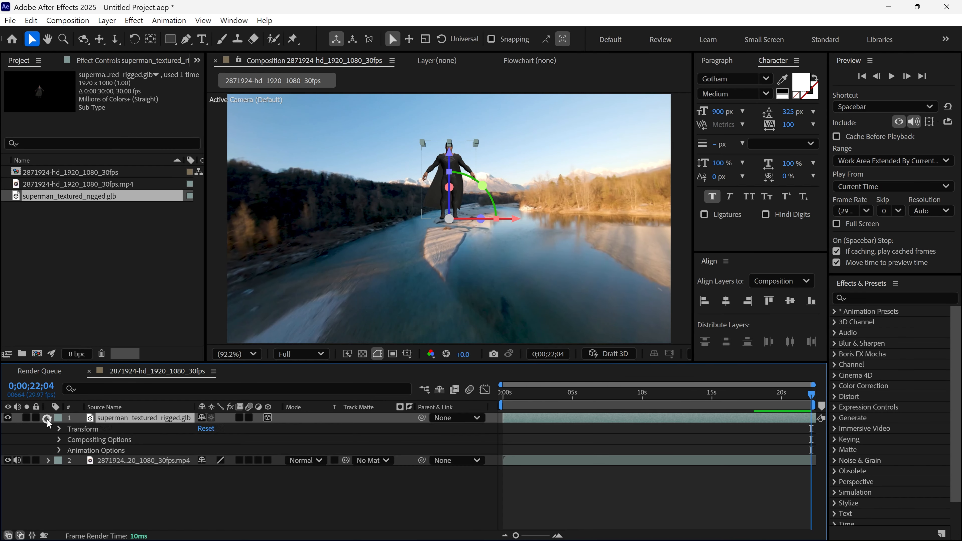
click(59, 450)
click(227, 460)
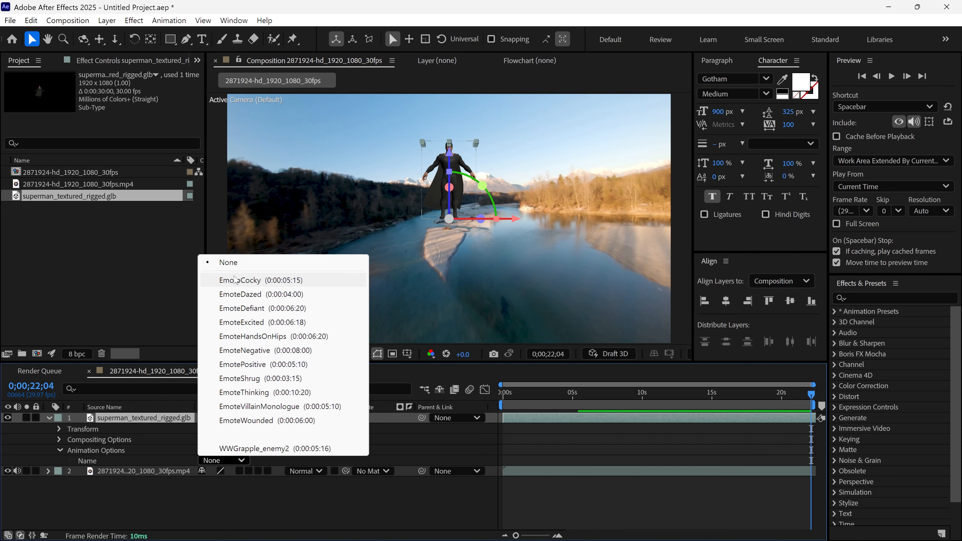
click(235, 280)
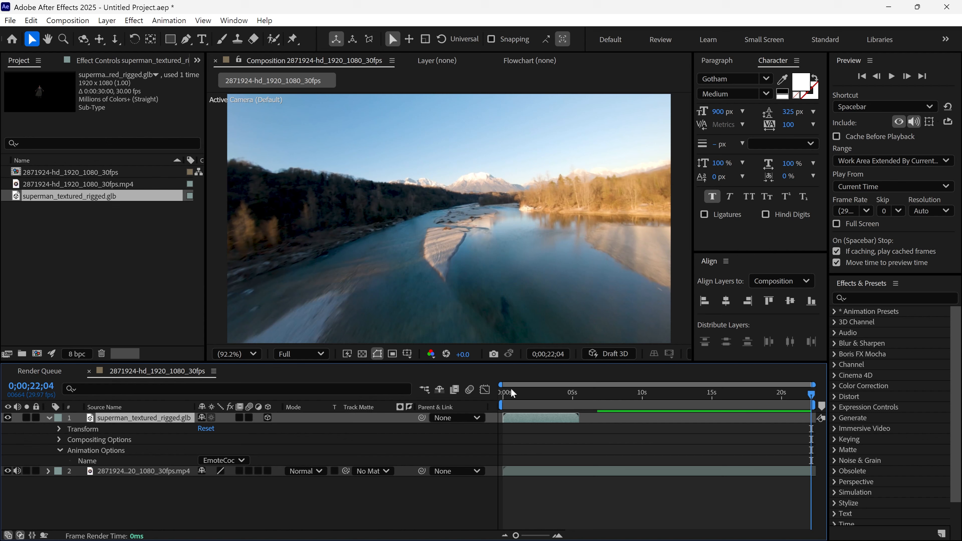
- Go to 0;00;01;02, solo the Superman layer and show it against the transparency grid
click(507, 393)
drag(508, 393, 517, 411)
click(26, 417)
click(362, 354)
scroll(445, 141, up, 2)
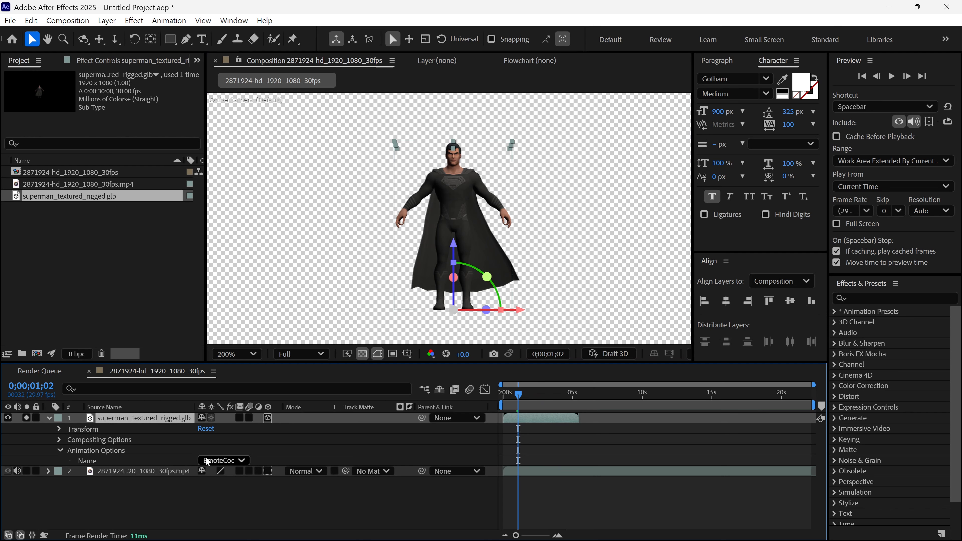
- Set the Superman model's animation to EmoteNegative and preview its playback
click(223, 460)
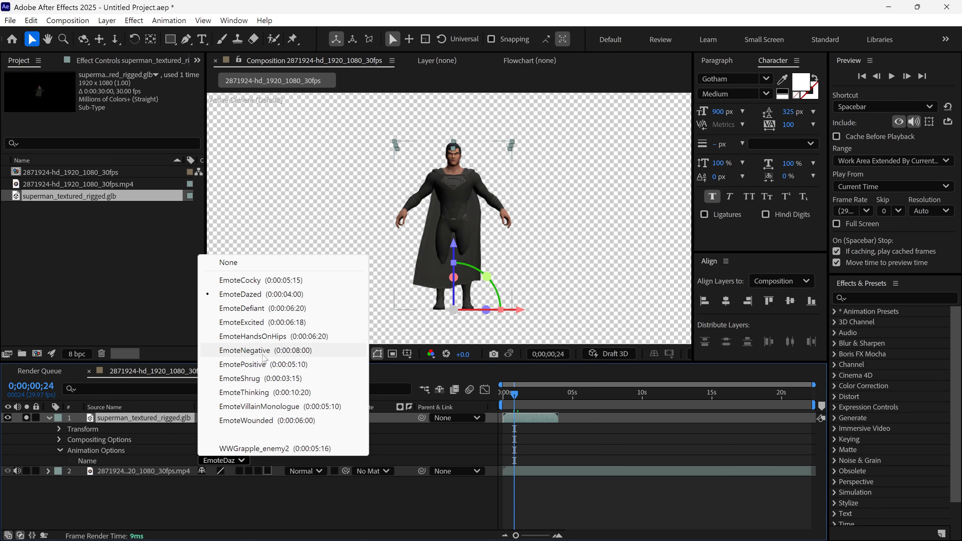
click(301, 350)
key(space)
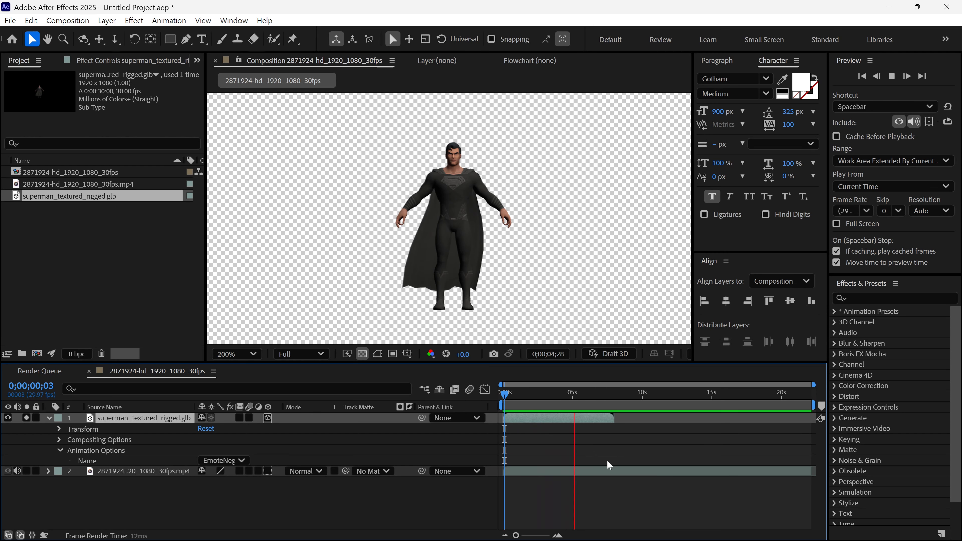
key(space)
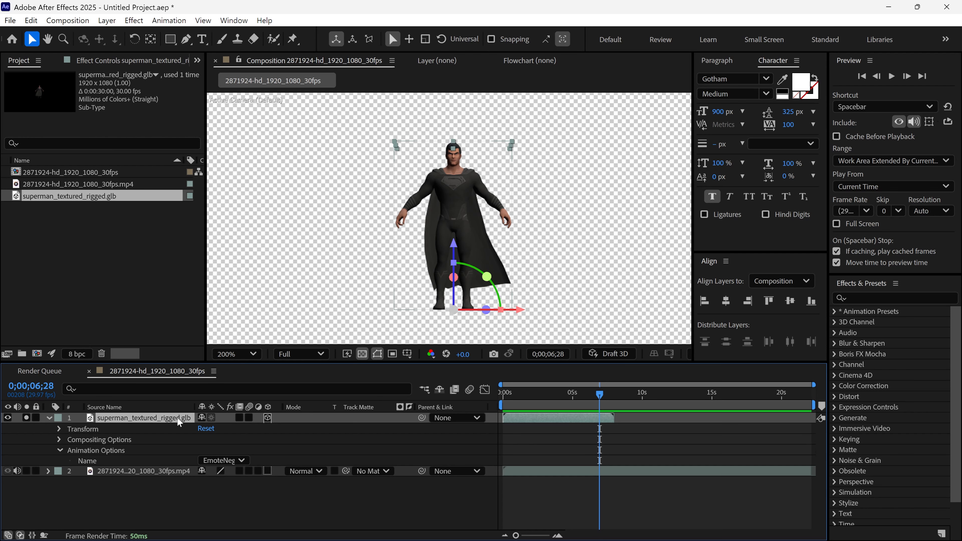
- Enable time remapping on the Superman layer and loop it with the expression loopOut("cycle")
right_click(178, 421)
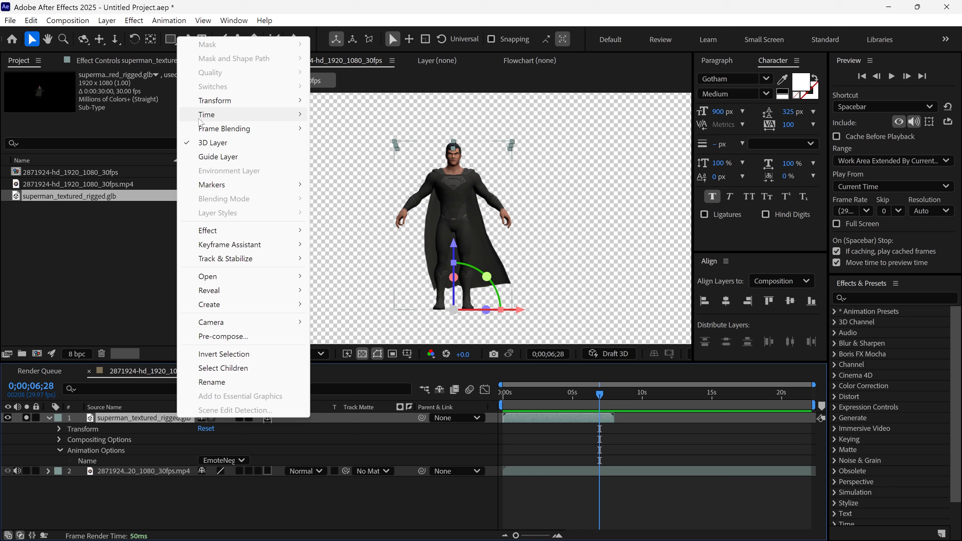
mouse_move(218, 119)
click(371, 115)
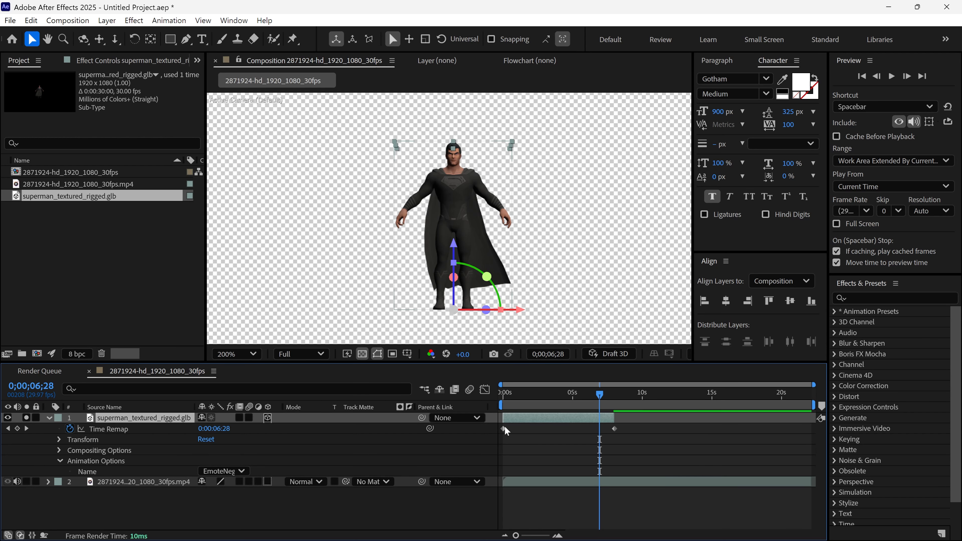
key(alt)
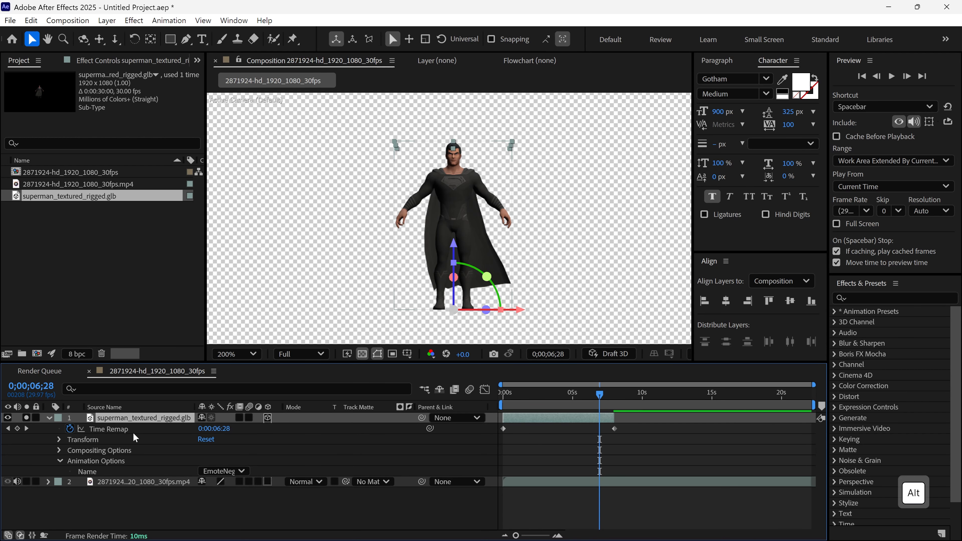
alt+click(71, 430)
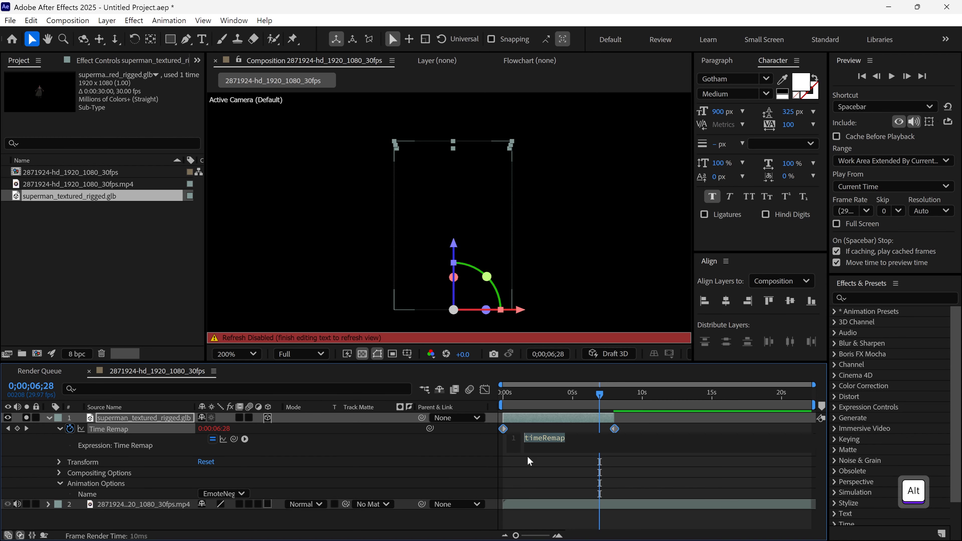
text(loopOut("cycle)
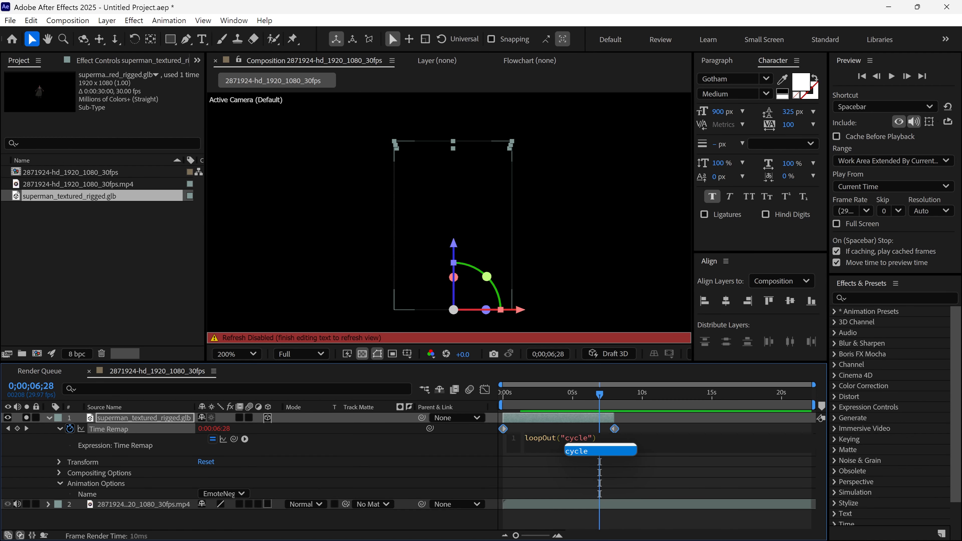
click(596, 421)
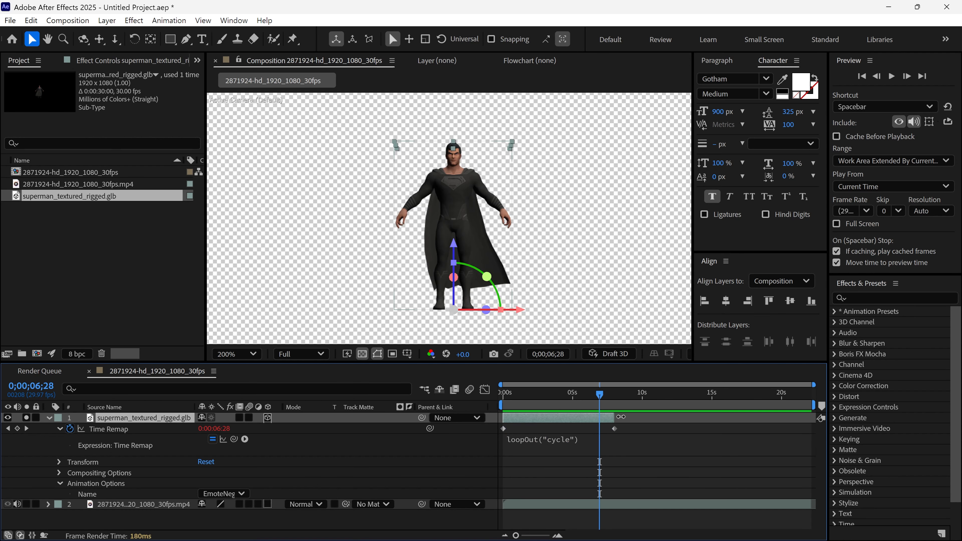
- Extend the Superman layer's out point to the end of the composition and preview the looping animation
drag(618, 417, 819, 420)
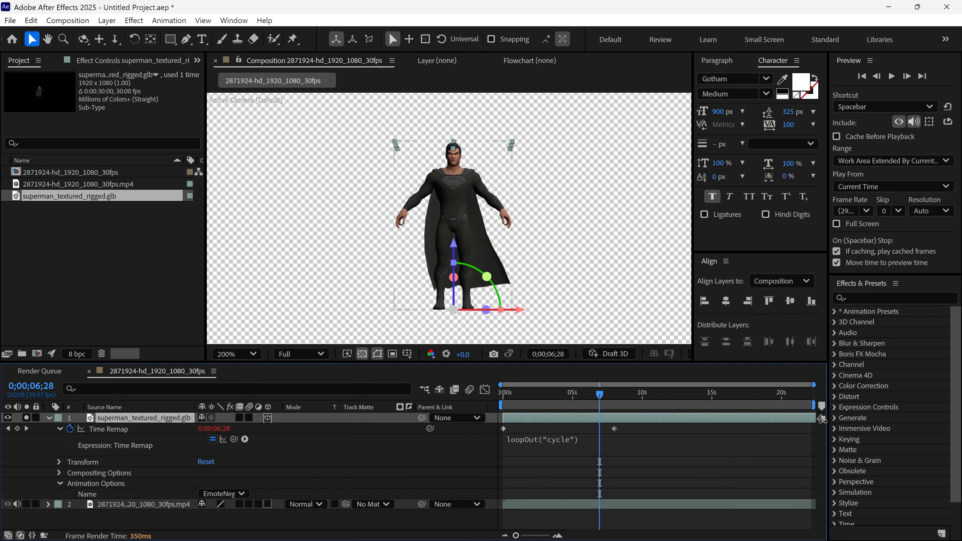
key(space)
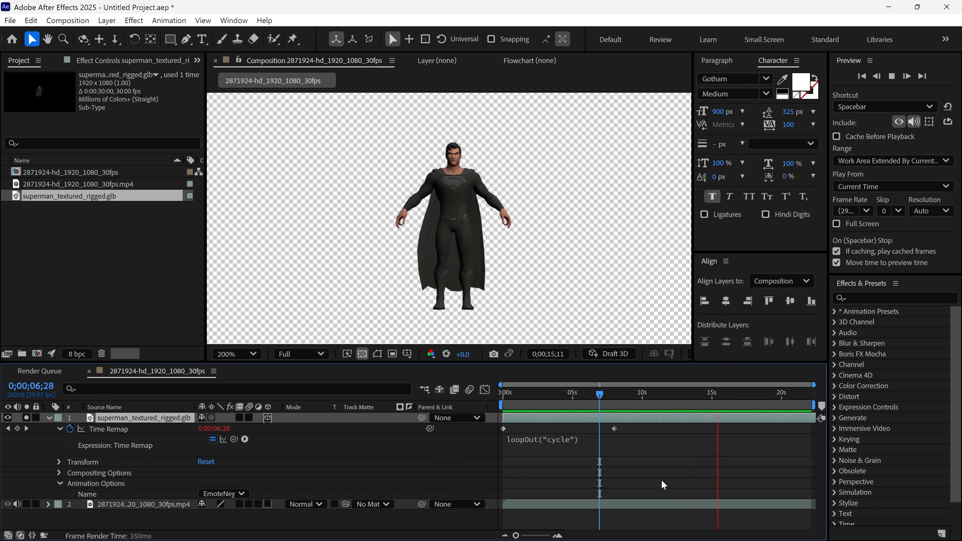
click(771, 398)
- Start the Superman layer at 0;00;01;29 and unsolo it over the river footage, with the whole frame fitted in view
drag(771, 401, 583, 428)
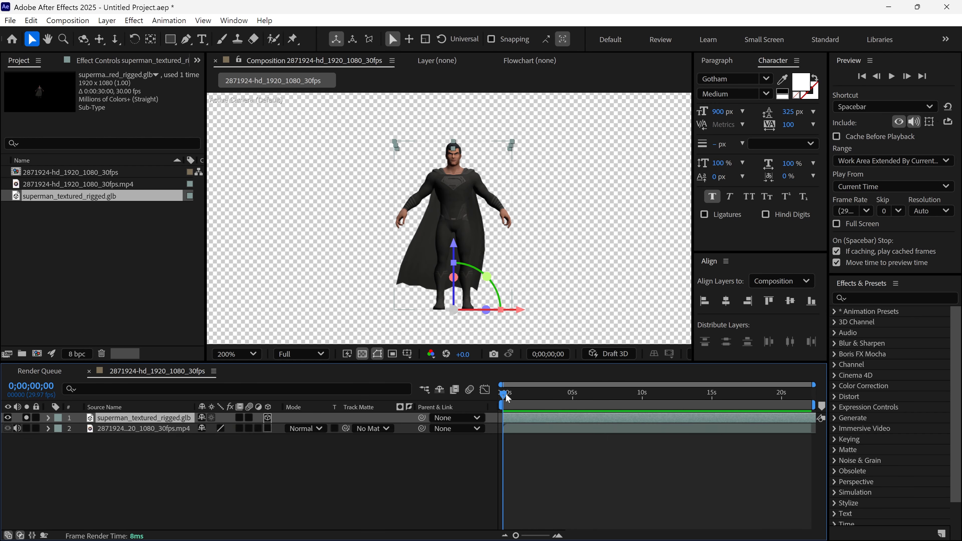
drag(505, 396, 539, 419)
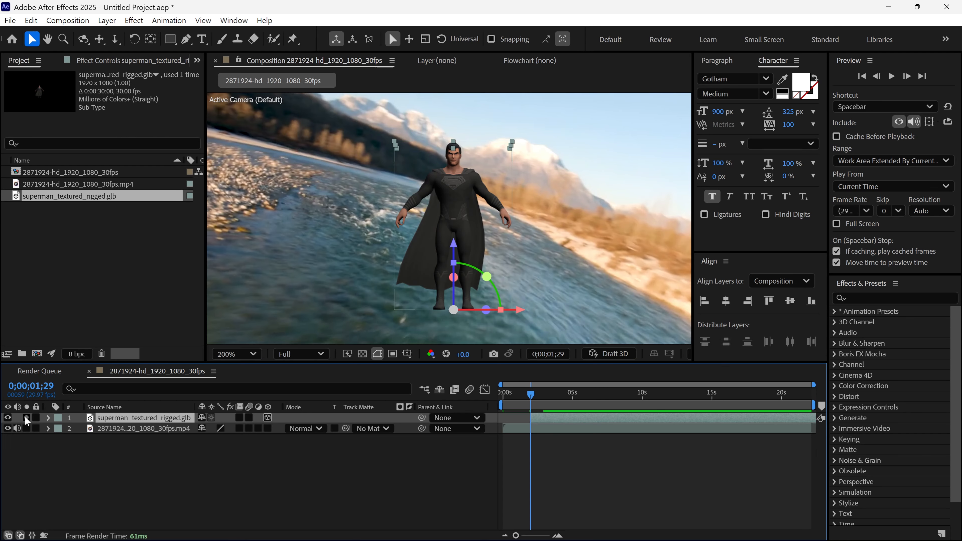
key(shift+slash)
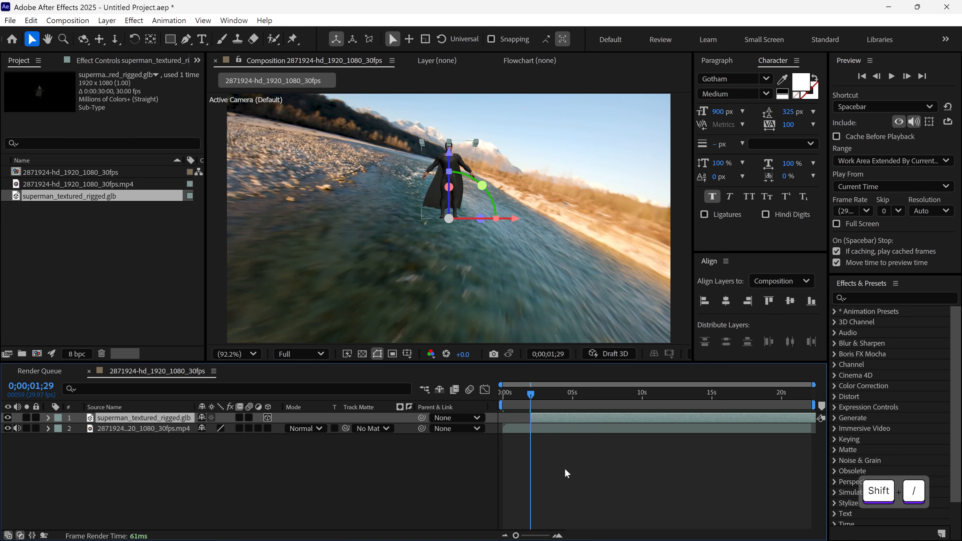
- Add keyframes for the Superman layer's Position and its X, Y and Z Rotation at 0;00;01;29
key(p)
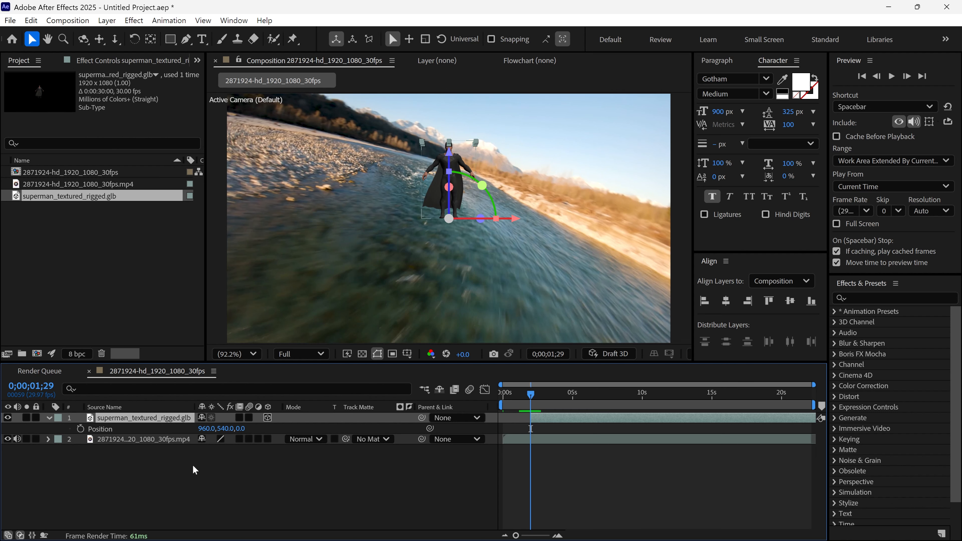
click(81, 428)
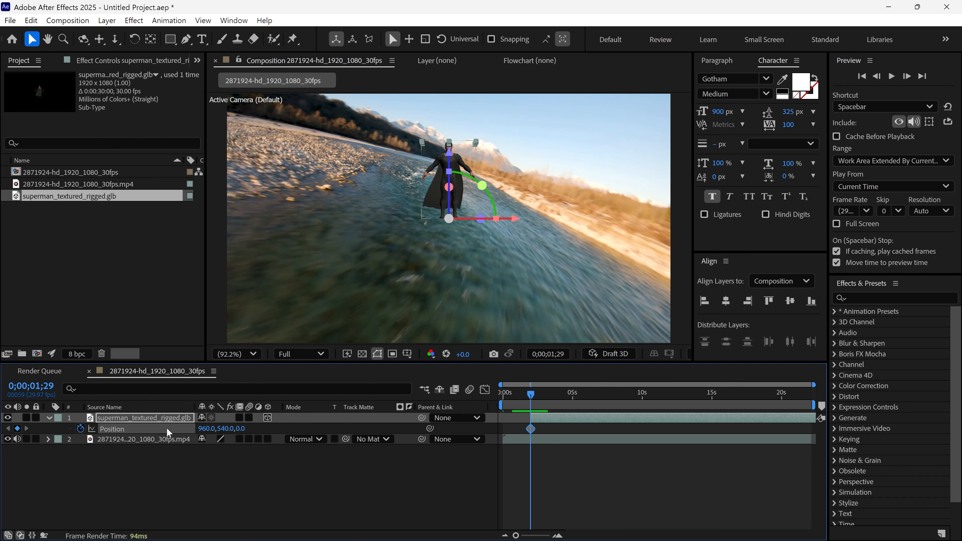
key(r)
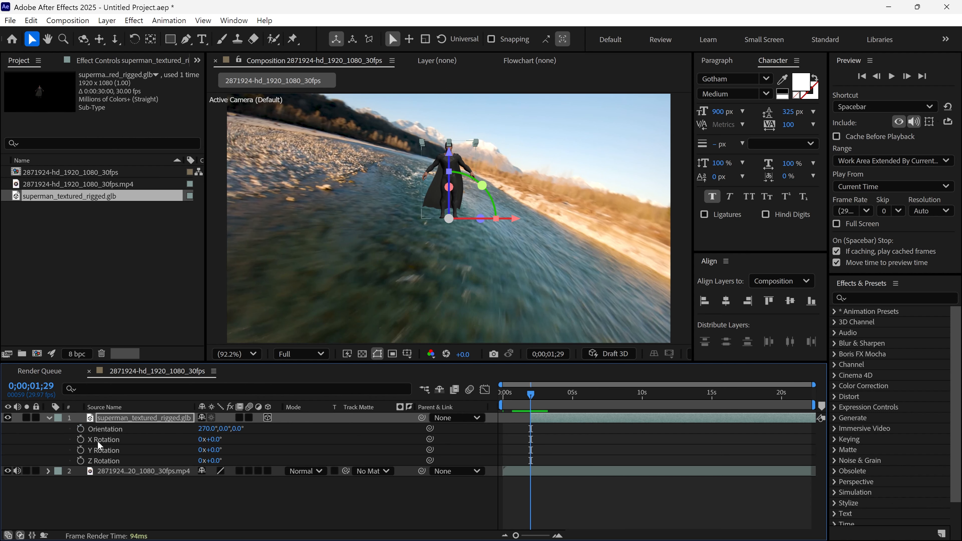
click(80, 439)
click(80, 449)
click(80, 461)
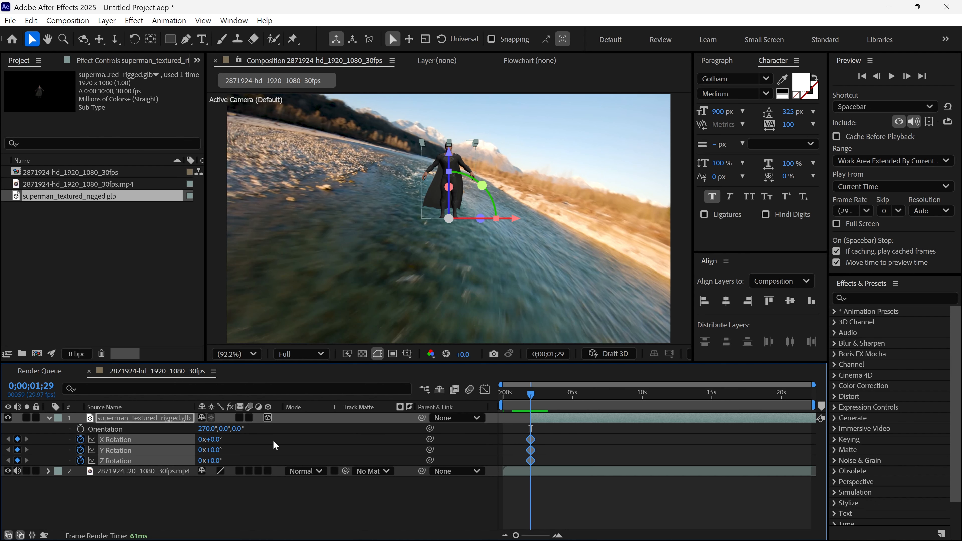
- Tilt Superman into a flying pose at 0;00;01;29 with X Rotation -74° and Z Rotation +177°, and list all keyframed properties
mouse_move(210, 439)
mouse_down()
mouse_move(232, 460)
mouse_move(318, 453)
mouse_move(209, 441)
mouse_up()
key(ctrl+z)
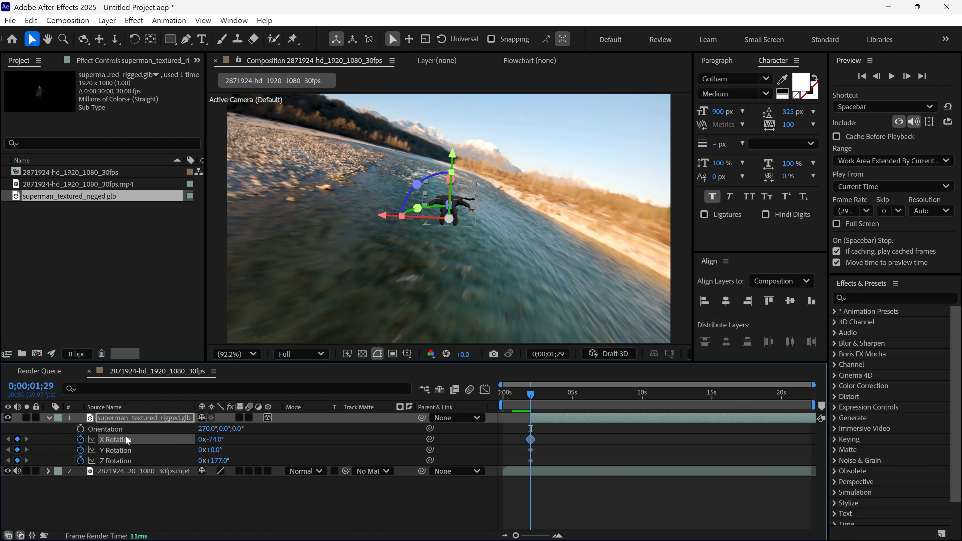
key(u)
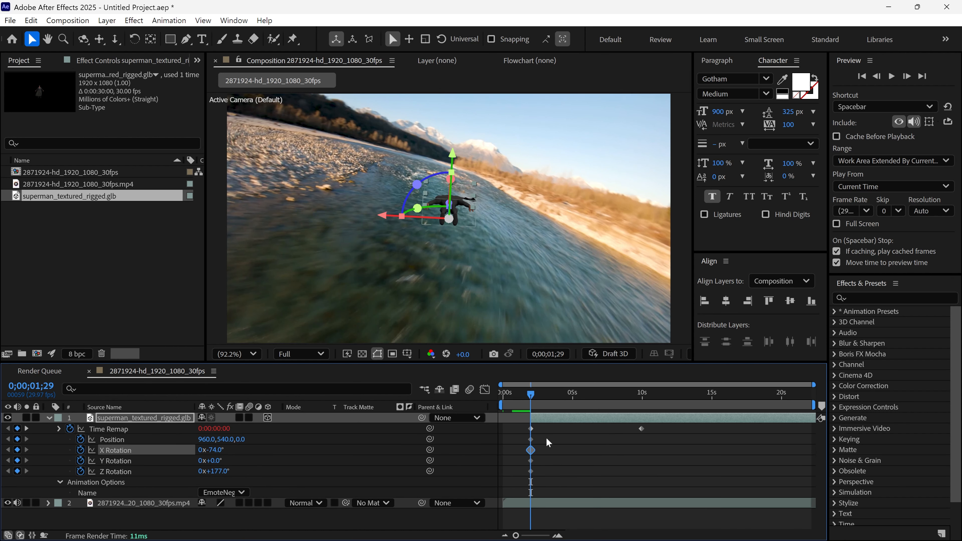
click(549, 446)
- Keyframe Superman's banking: Y -6°, Z +165.2° near 4 s; Y +3°, Z +199.2° at 0;00;06;26; Y -6°, Z +164.2° near 9 s
drag(532, 396, 564, 405)
mouse_move(218, 471)
mouse_down()
mouse_move(113, 472)
mouse_move(215, 461)
mouse_up()
scroll(426, 300, up, 1)
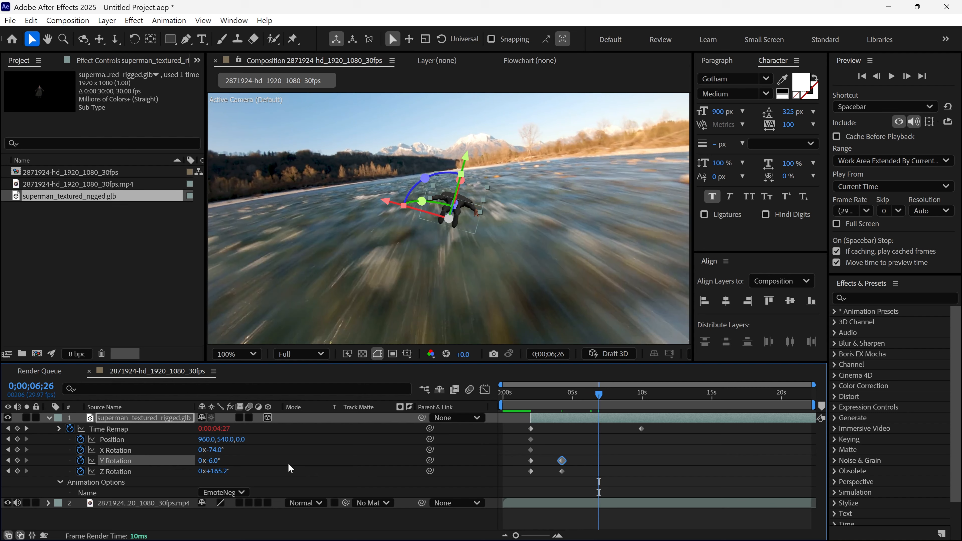
drag(208, 470, 217, 460)
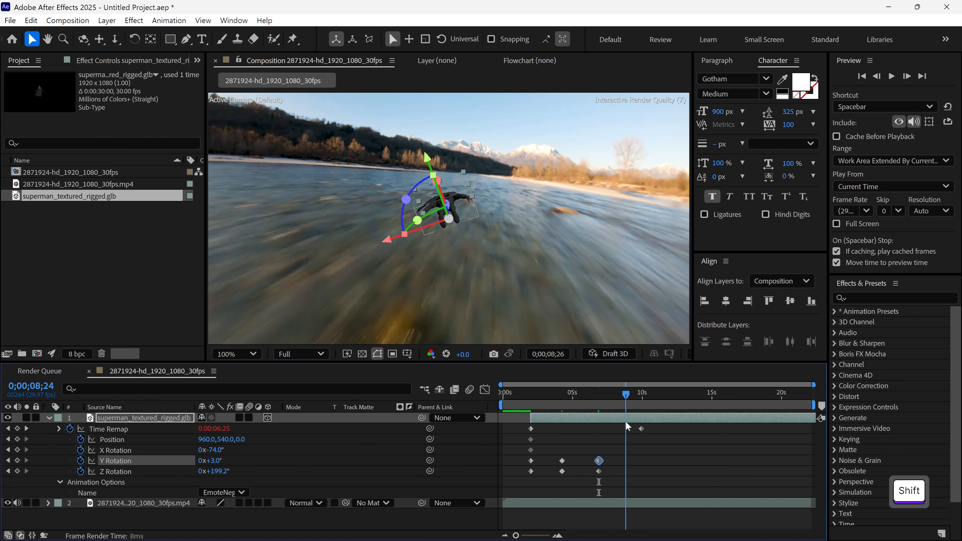
drag(218, 460, 226, 461)
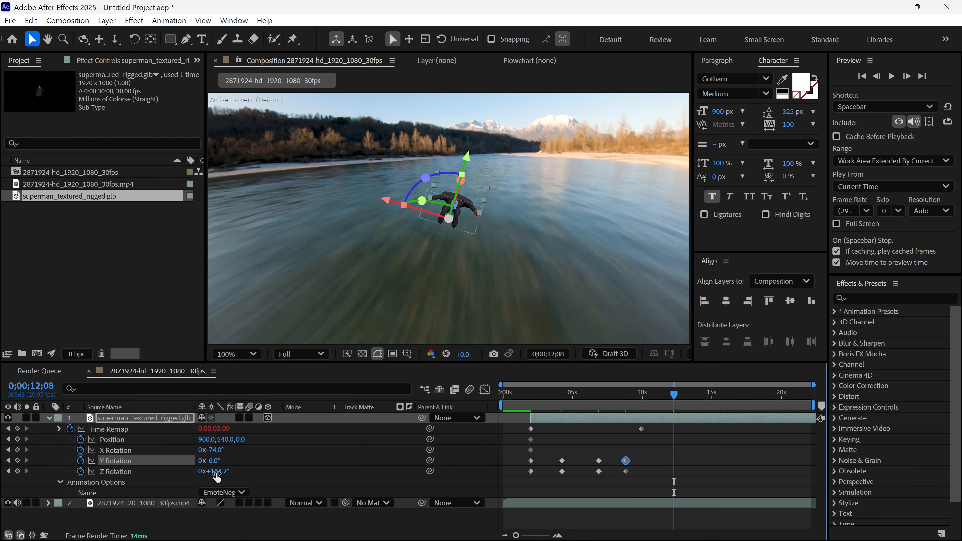
- At 0;00;12;08, move Superman to position 1186, 501, 0 and set Y Rotation to -2° and Z Rotation to +196.2°
drag(450, 218, 494, 213)
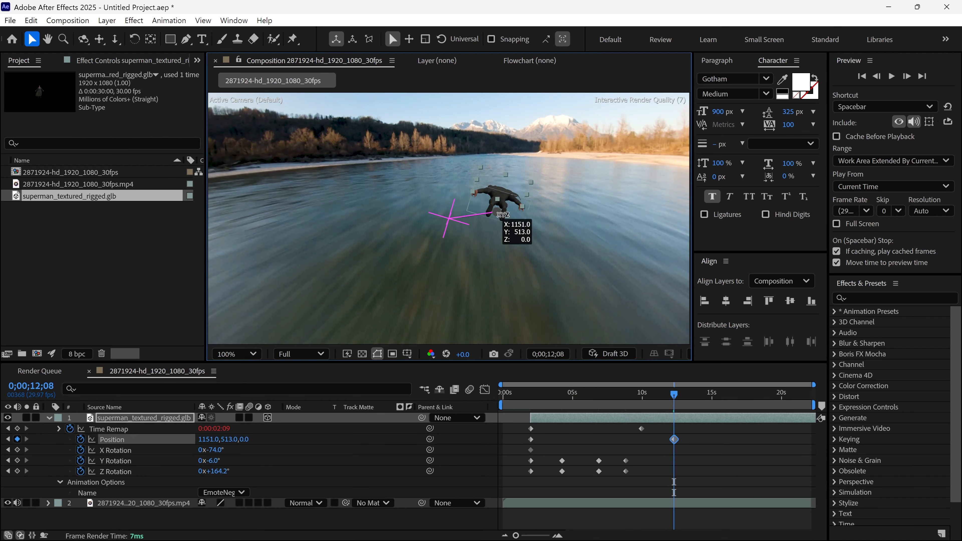
drag(208, 470, 215, 458)
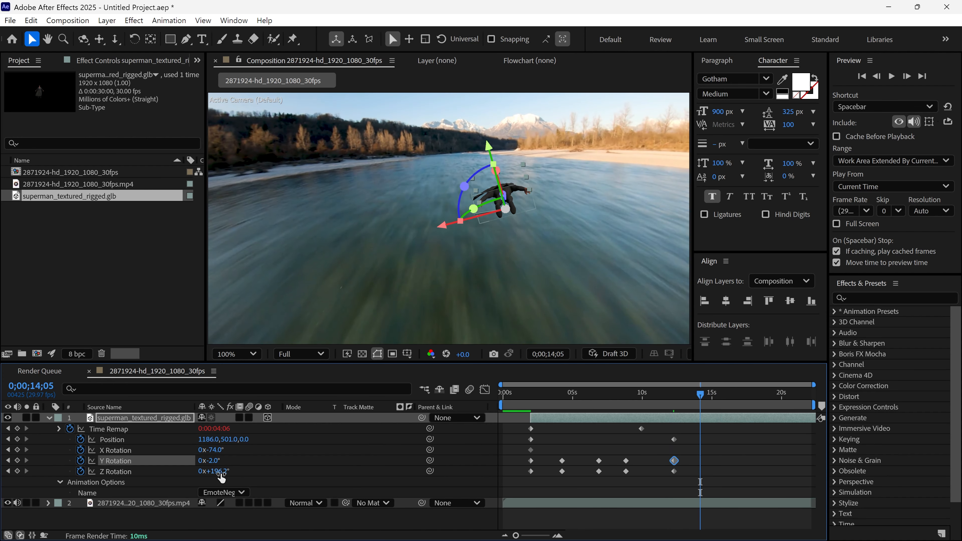
- Keyframe position 1008, 496, Y -5.3° and Z +167.2° at 0;00;14;05, and rotations X -70.3°, Y -0.9°, Z +173.1° at 0;00;16;20
drag(221, 478, 207, 460)
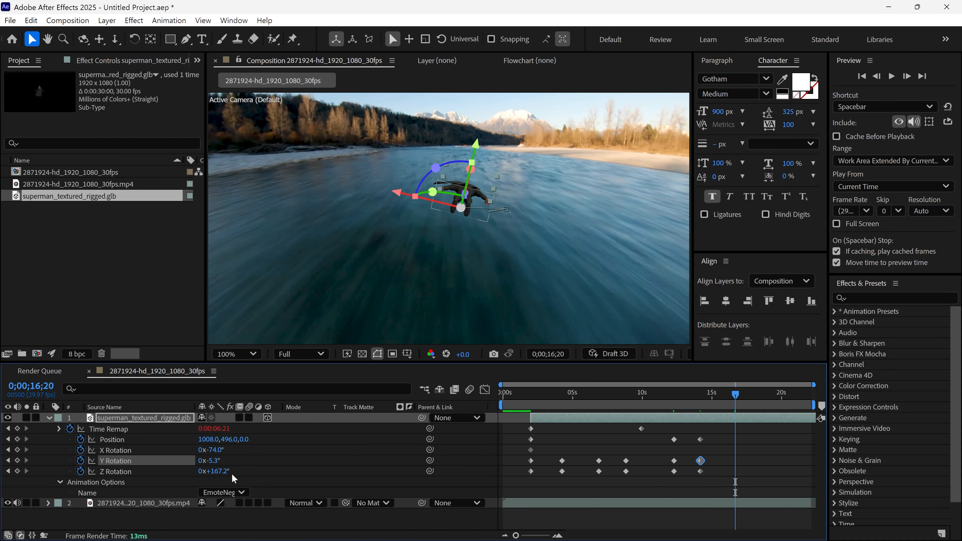
drag(214, 471, 219, 470)
drag(209, 460, 214, 450)
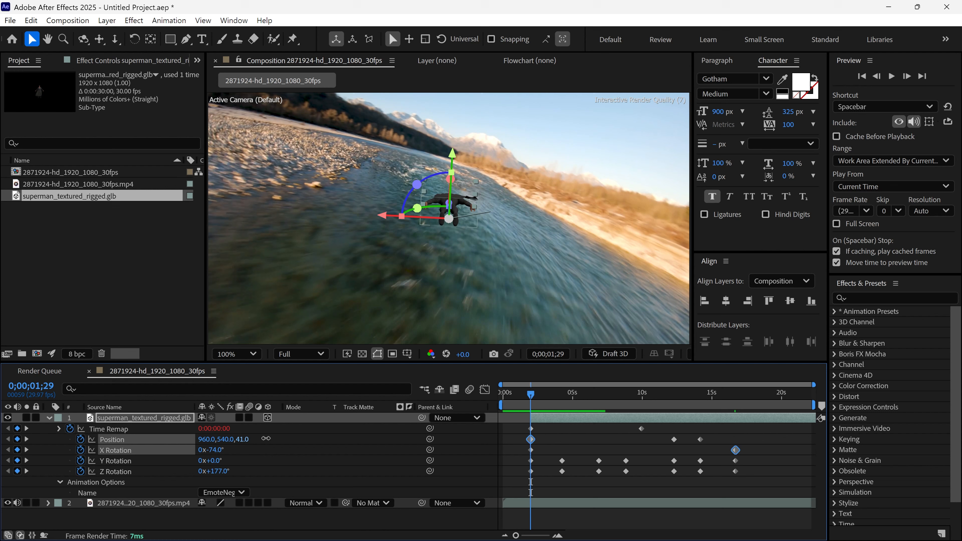
- Set Superman's position at 0;00;01;29 to 815.0, 592.2, -2784.0, outside the frame, and keyframe another position near 4 s
drag(266, 438, 82, 437)
drag(380, 216, 302, 182)
scroll(311, 178, down, 1)
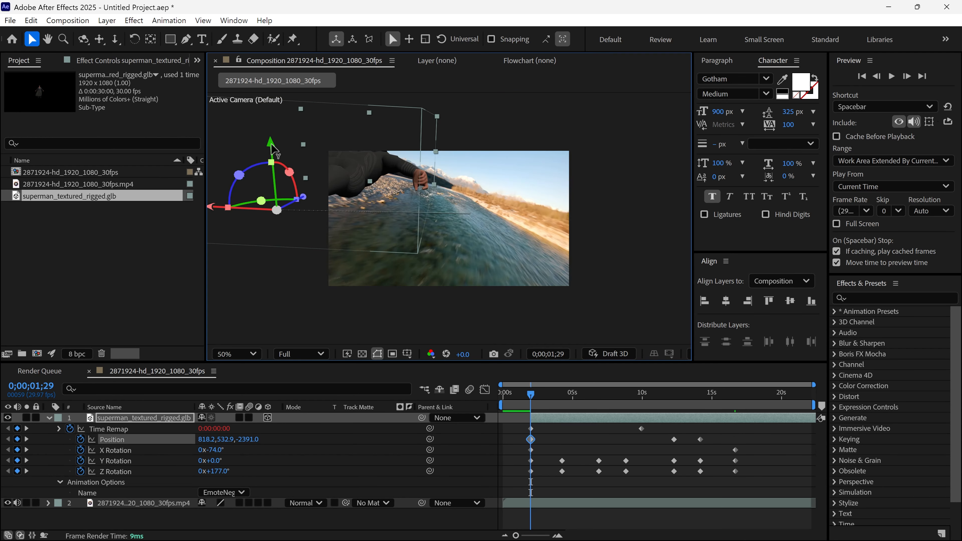
drag(272, 145, 278, 219)
mouse_move(258, 439)
mouse_down()
mouse_move(268, 440)
mouse_move(243, 439)
mouse_up()
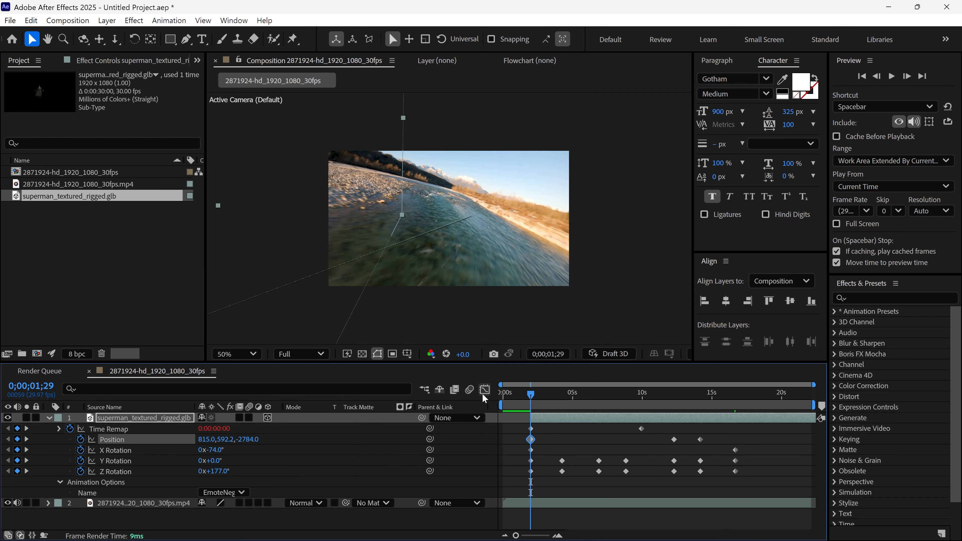
drag(531, 394, 561, 400)
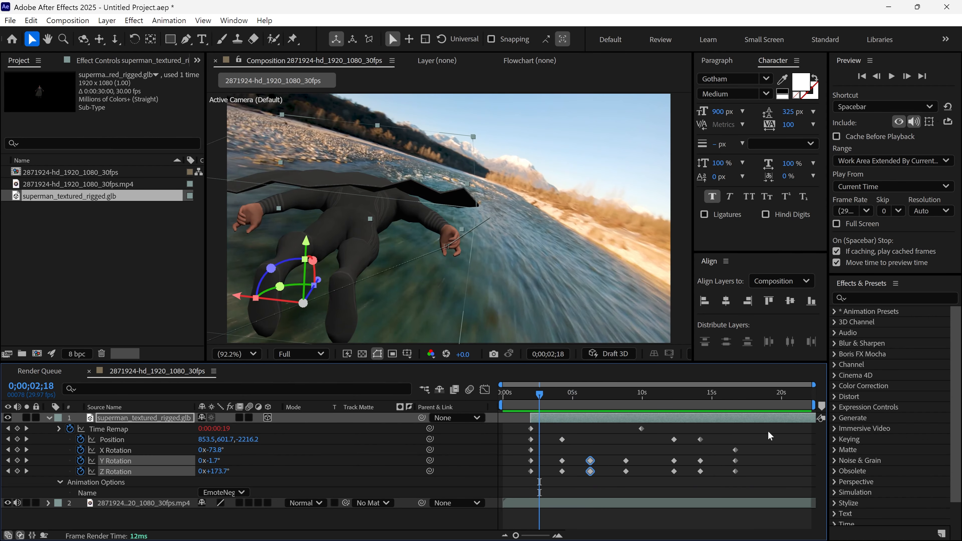
- Apply Easy Ease to all the Superman layer's position and rotation keyframes and preview the flight
drag(768, 424, 518, 480)
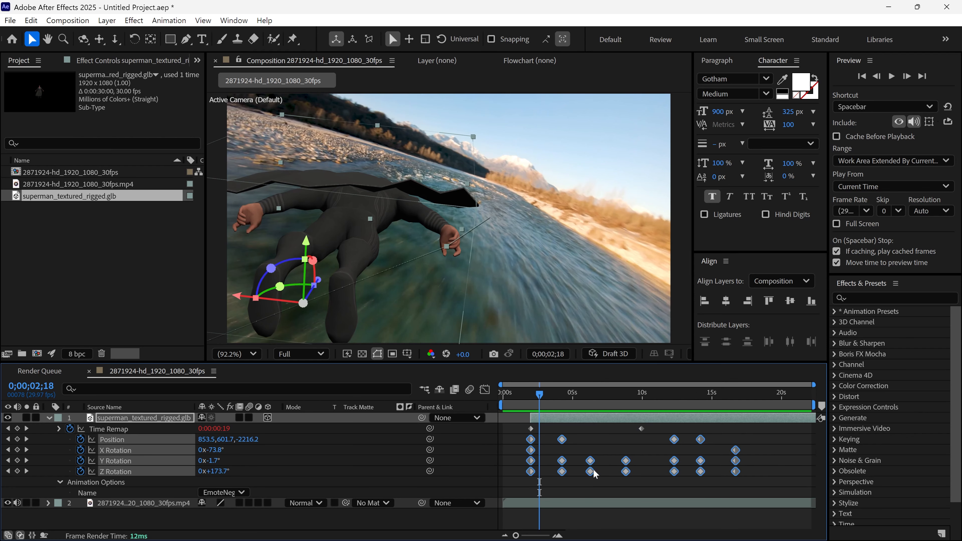
right_click(700, 440)
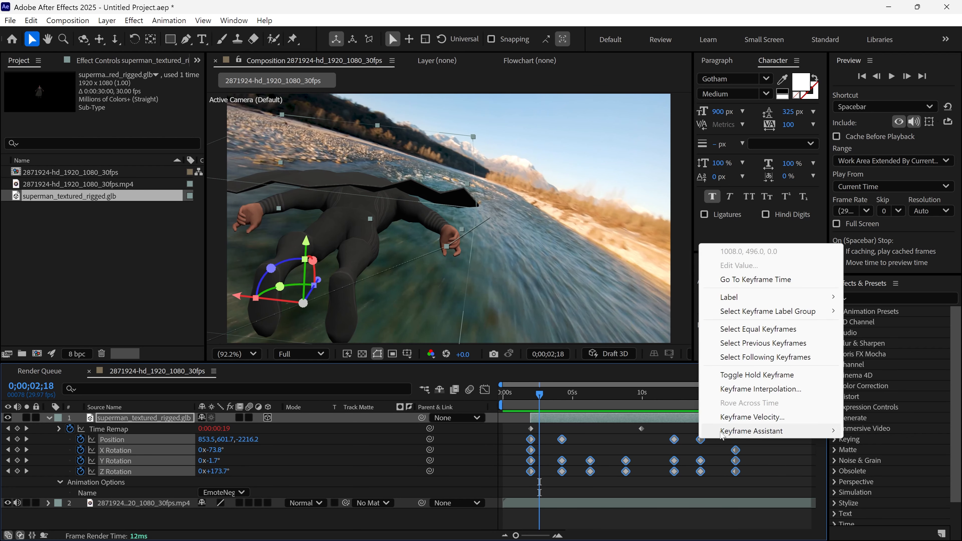
mouse_move(761, 493)
click(522, 343)
key(space)
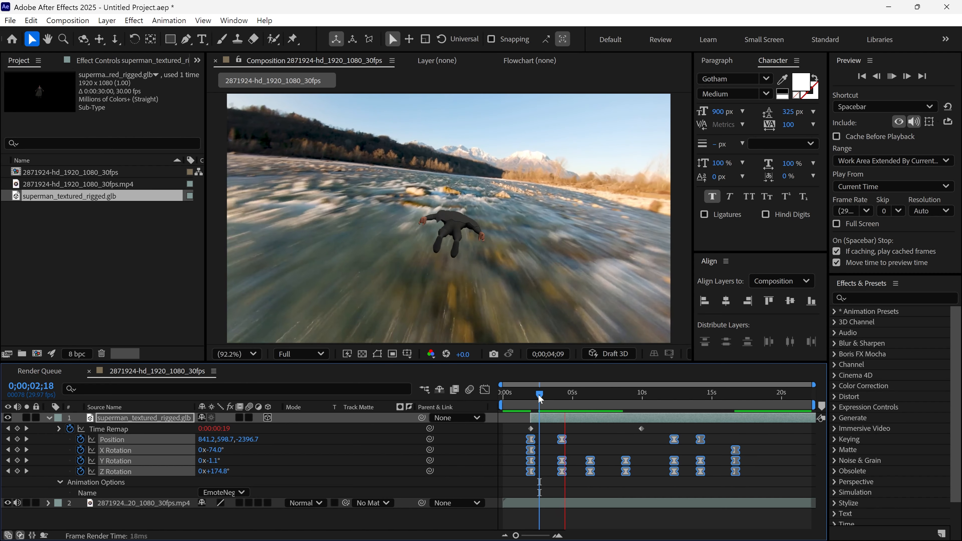
- Add a Y Rotation keyframe near 3 s and end the work area at 0;00;16;20
drag(539, 395, 554, 397)
drag(813, 406, 738, 405)
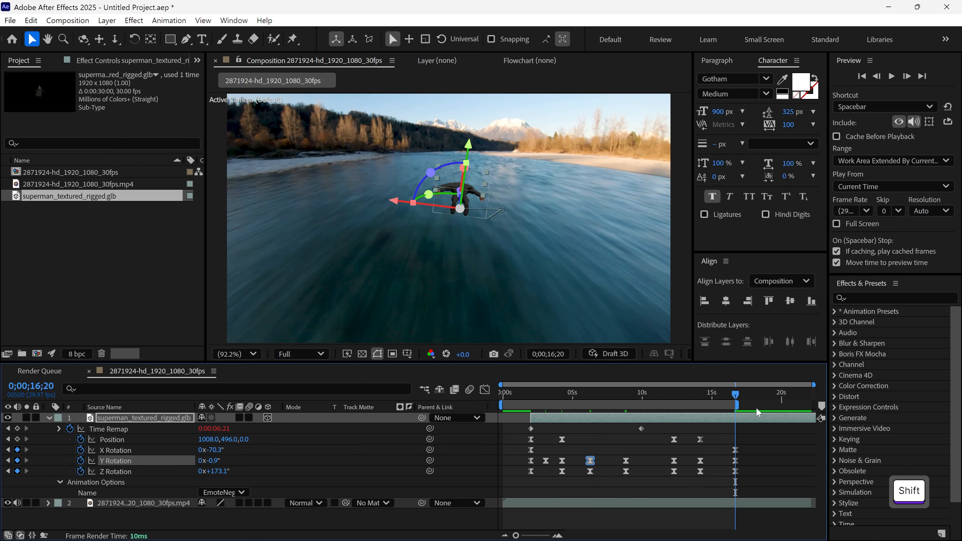
- Collapse the Superman layer's properties and enable motion blur for it and the composition
click(51, 416)
click(384, 450)
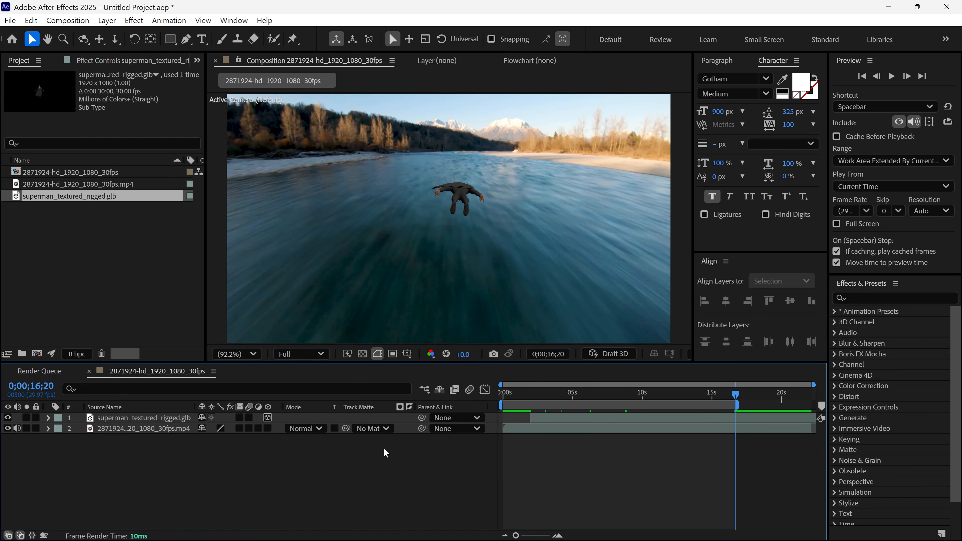
click(249, 417)
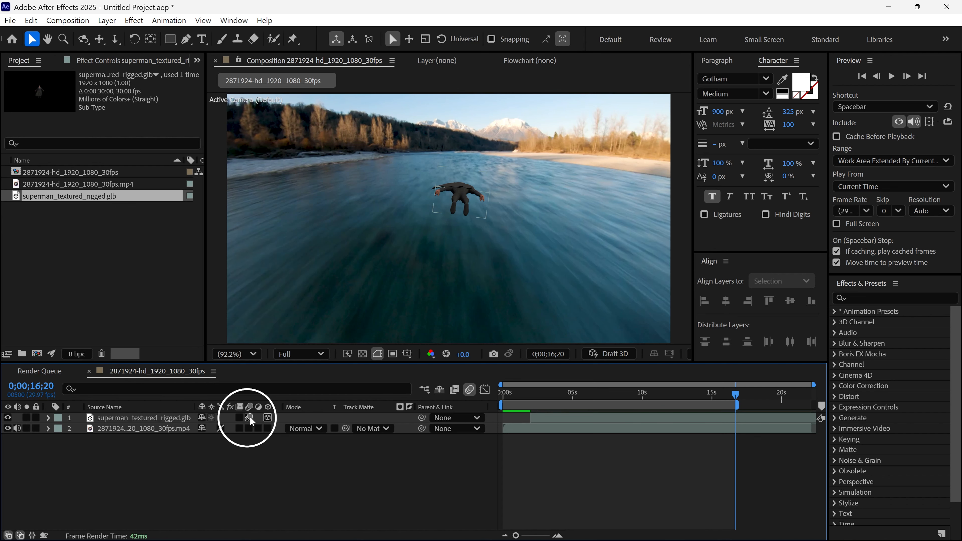
- Add an Environment light to the composition with an intensity of 170%
right_click(328, 450)
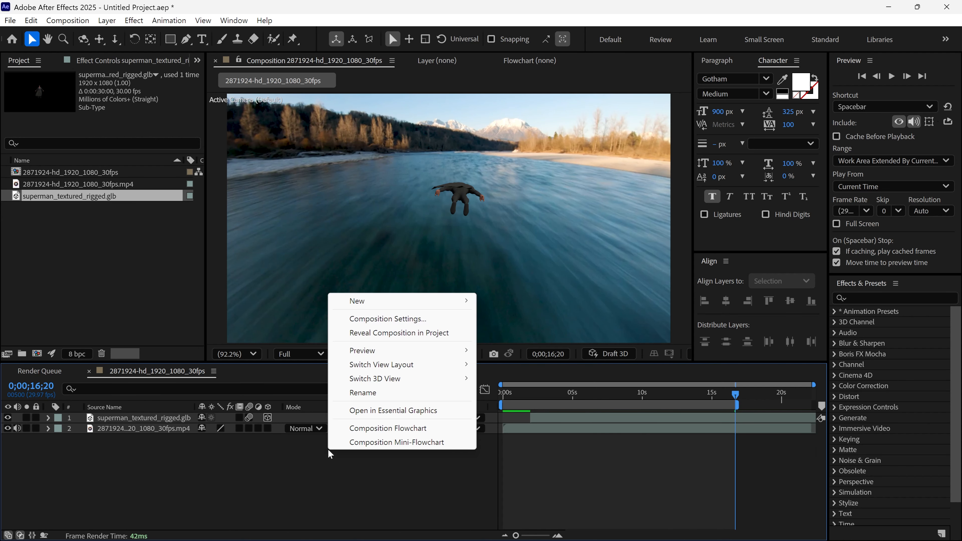
mouse_move(388, 301)
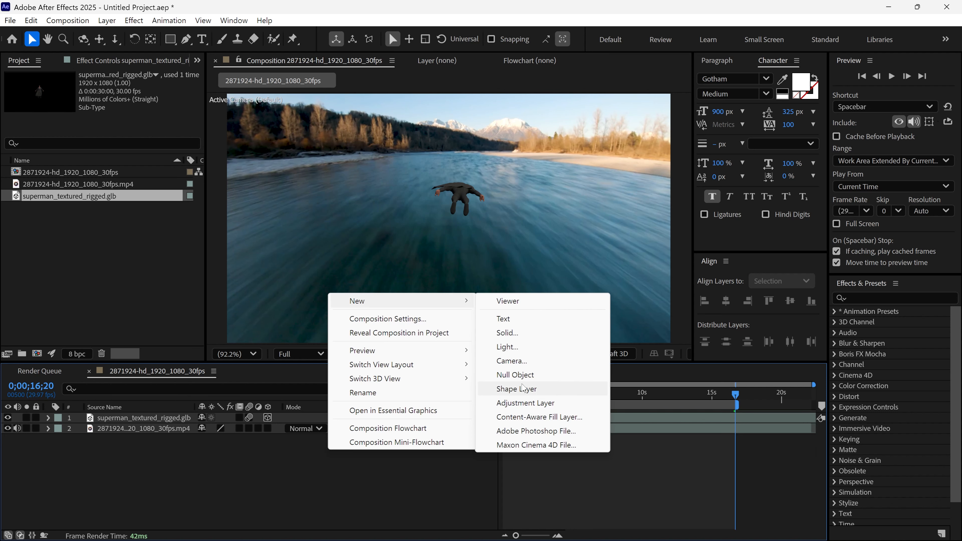
click(507, 346)
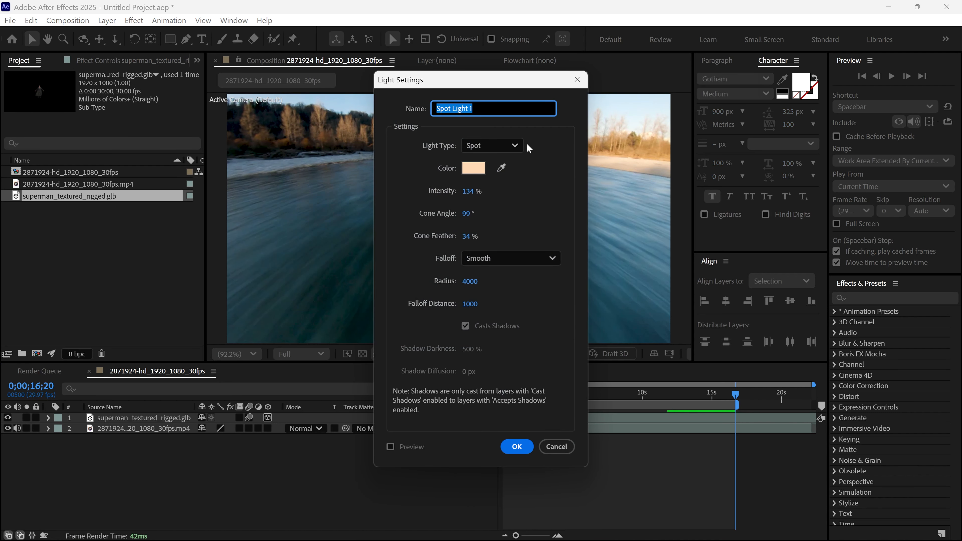
drag(492, 80, 647, 83)
click(654, 149)
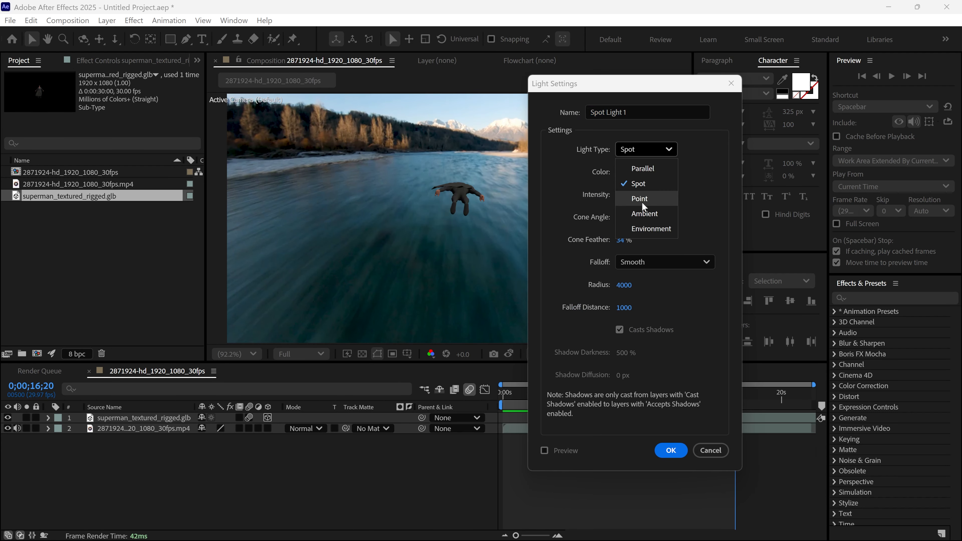
click(638, 229)
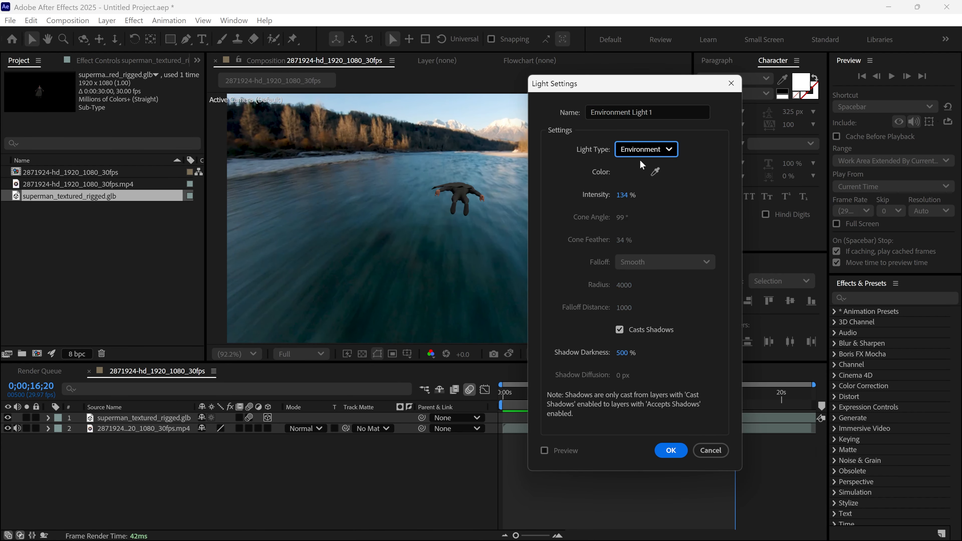
click(630, 198)
text(170)
click(663, 208)
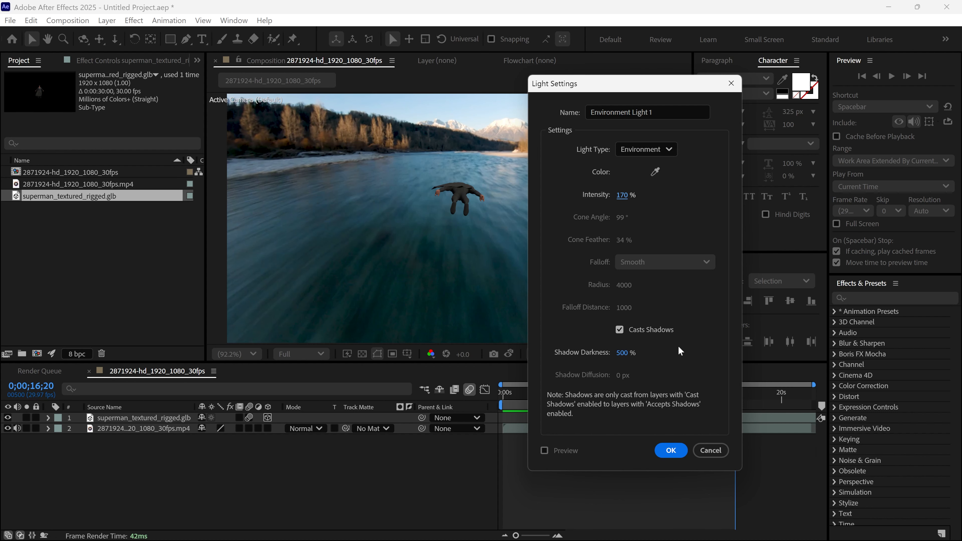
click(668, 451)
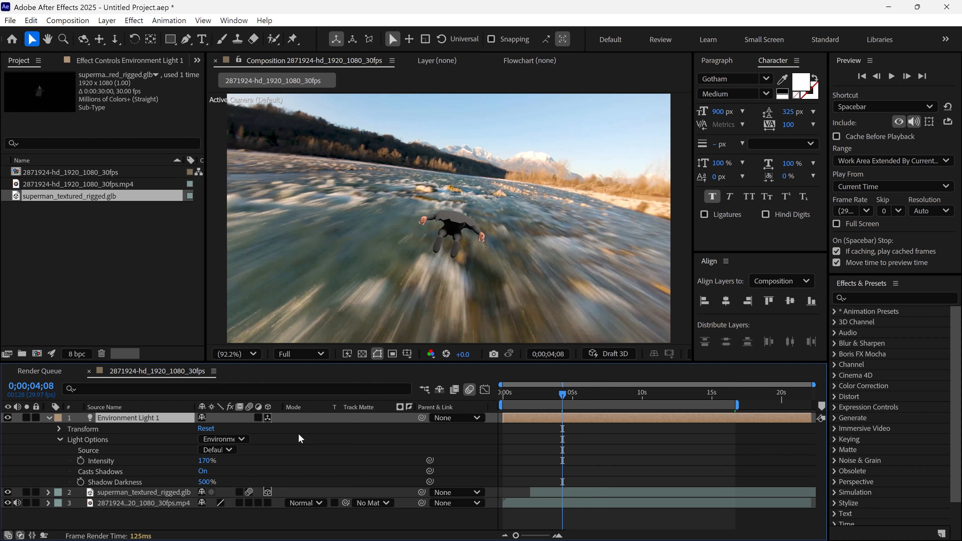
- Set the environment light's X Rotation to 15°
click(58, 430)
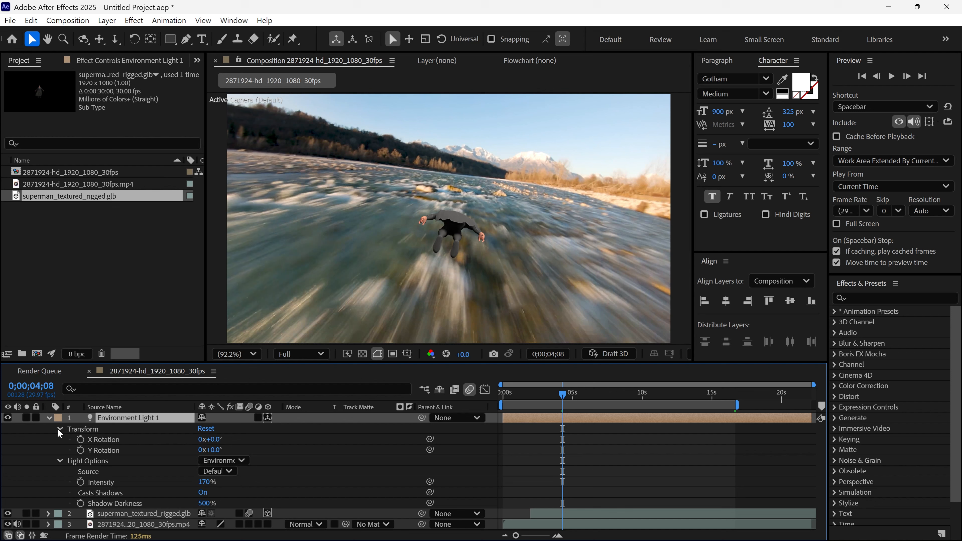
drag(215, 441, 272, 454)
click(210, 439)
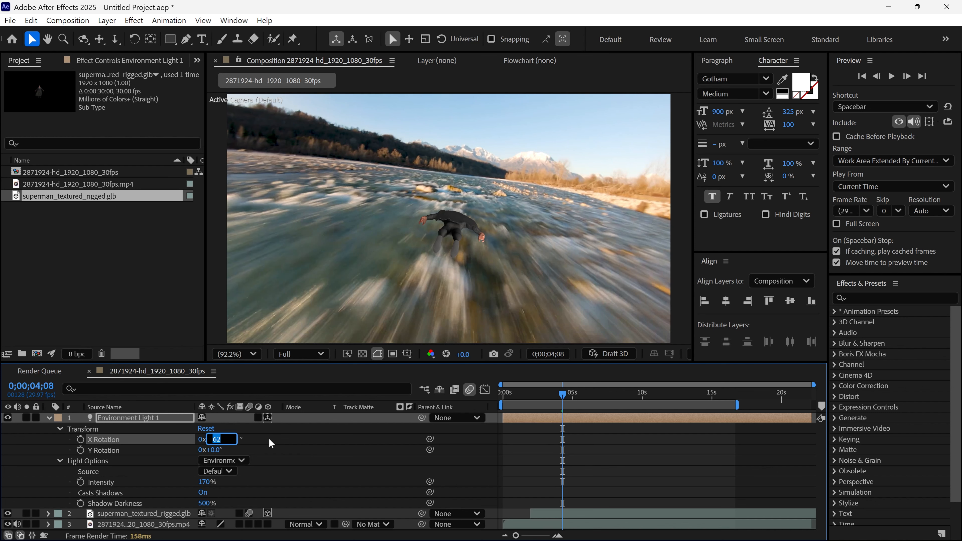
text(15)
key(Return)
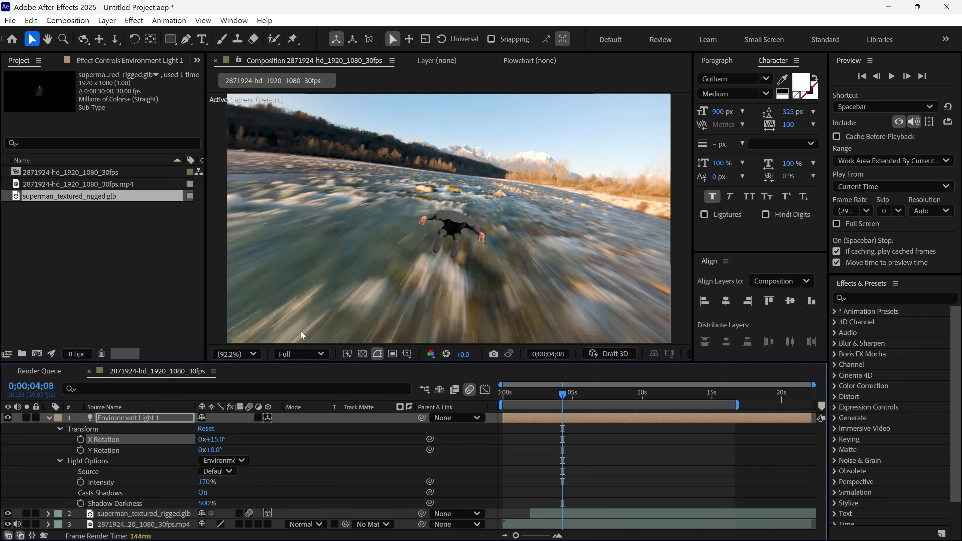
- Set the environment light's Y Rotation to 144° and inspect the lighting on Superman up close
drag(215, 451, 301, 443)
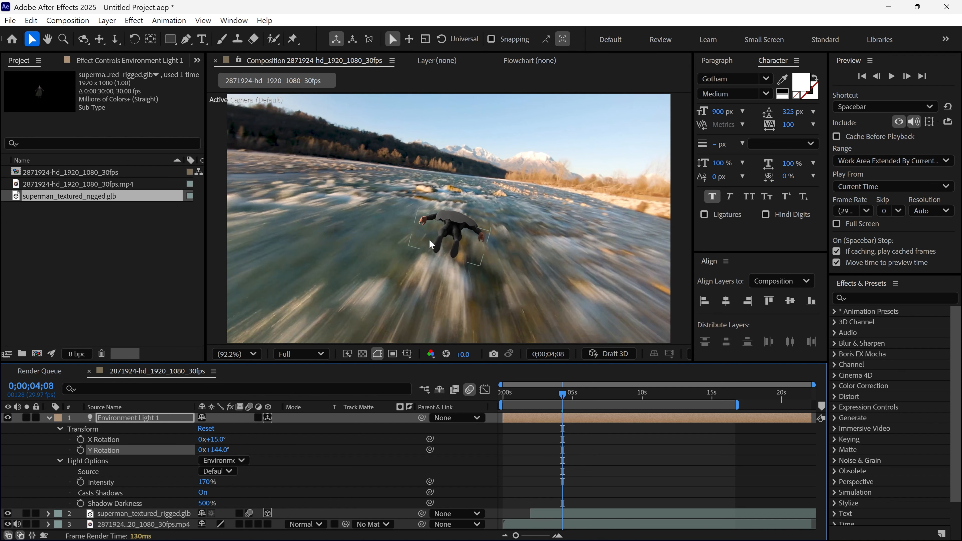
scroll(423, 246, up, 3)
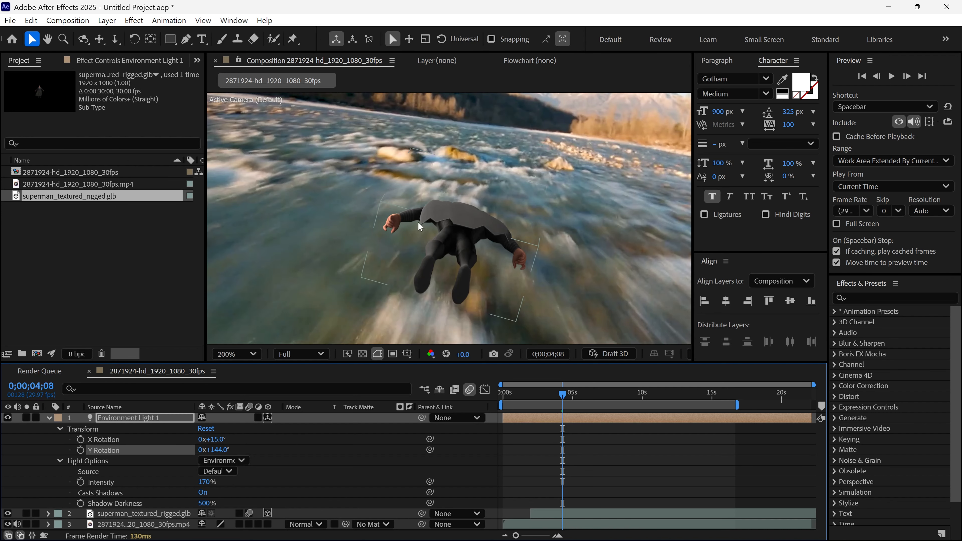
key(shift+/)
click(313, 441)
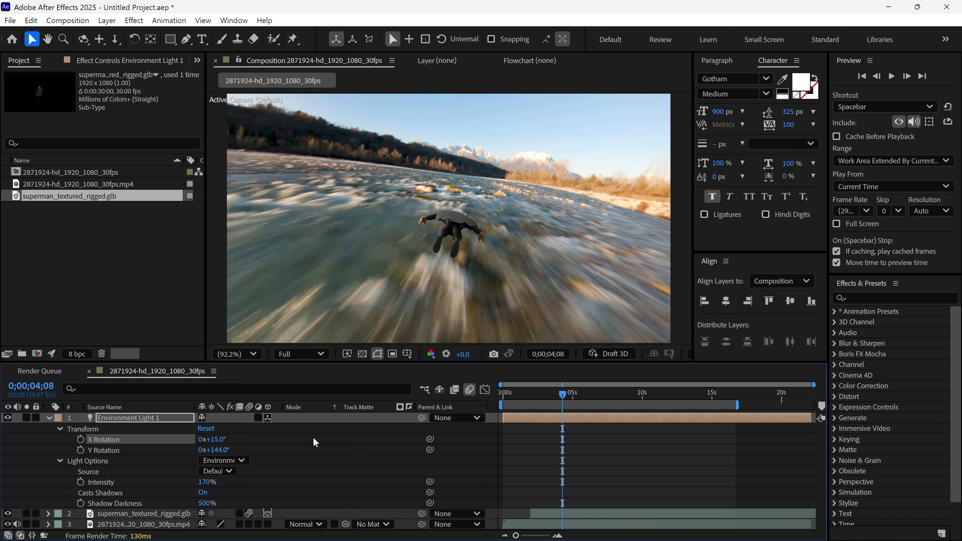
- Pre-compose the light, Superman and river footage layers as Footage, moving all attributes into the new composition
click(50, 418)
click(151, 454)
drag(123, 451, 134, 419)
right_click(132, 419)
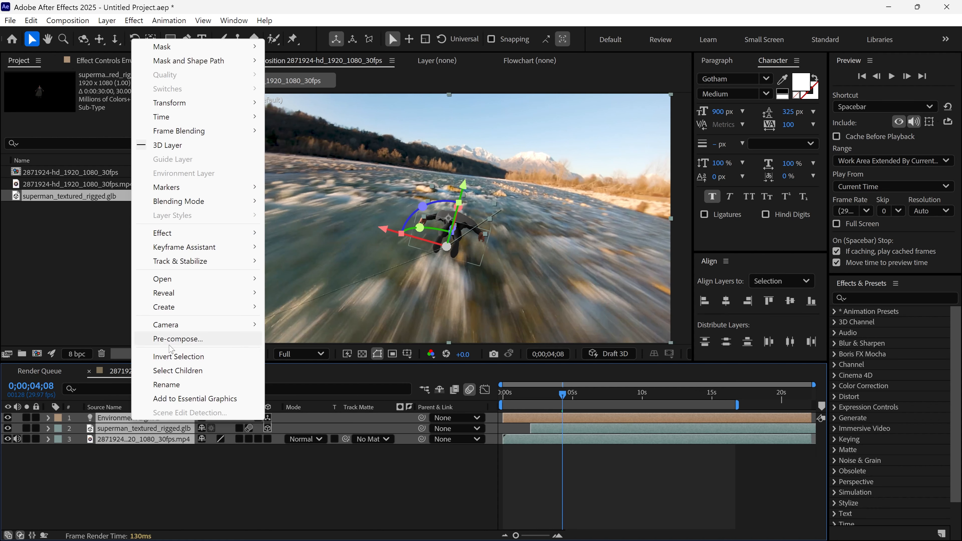
click(170, 341)
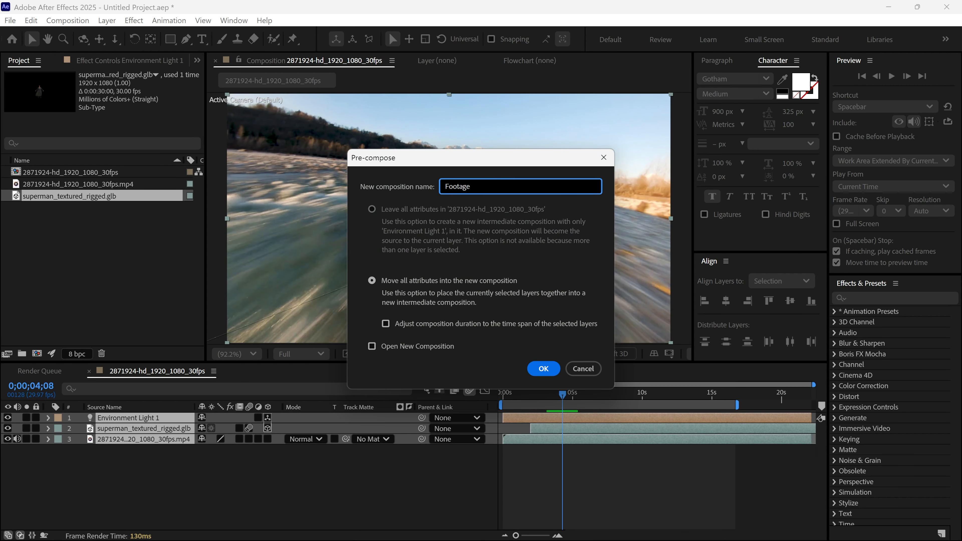
click(371, 282)
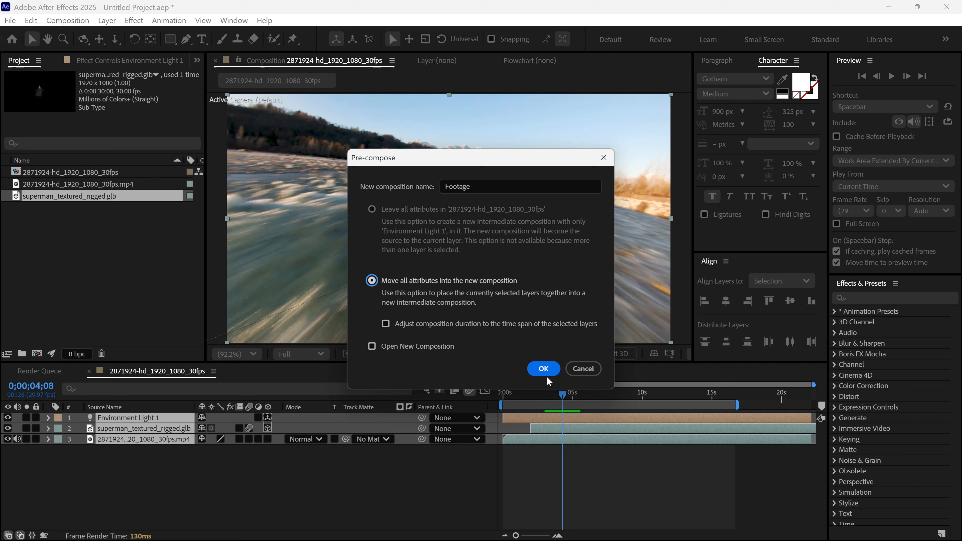
click(542, 369)
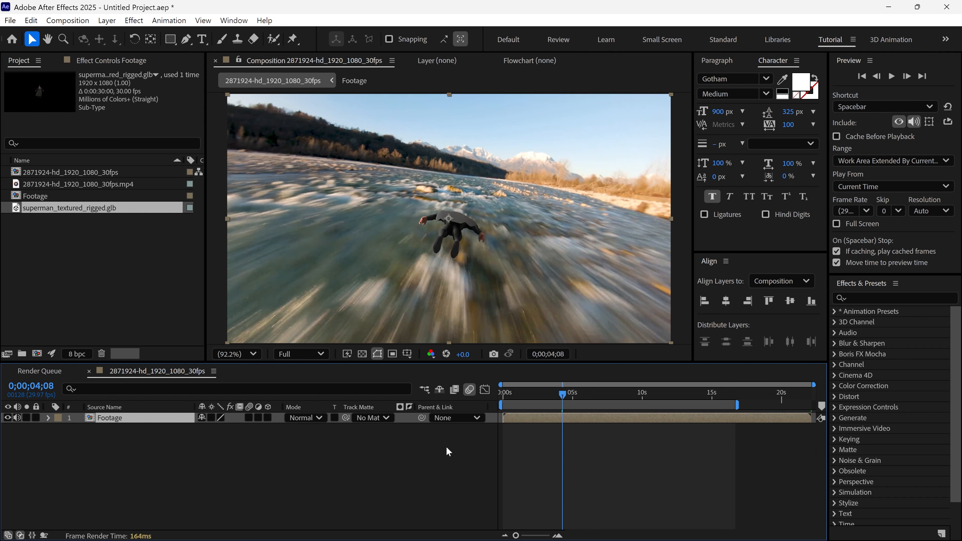
- Enable time remapping on the Footage layer and add a Time Remap keyframe at 0;00;16;20
right_click(177, 420)
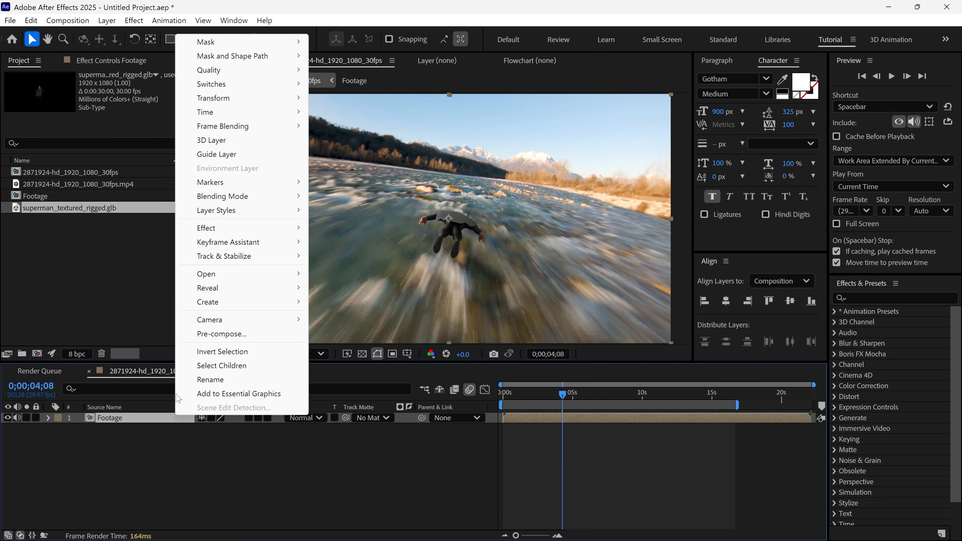
mouse_move(221, 114)
click(358, 112)
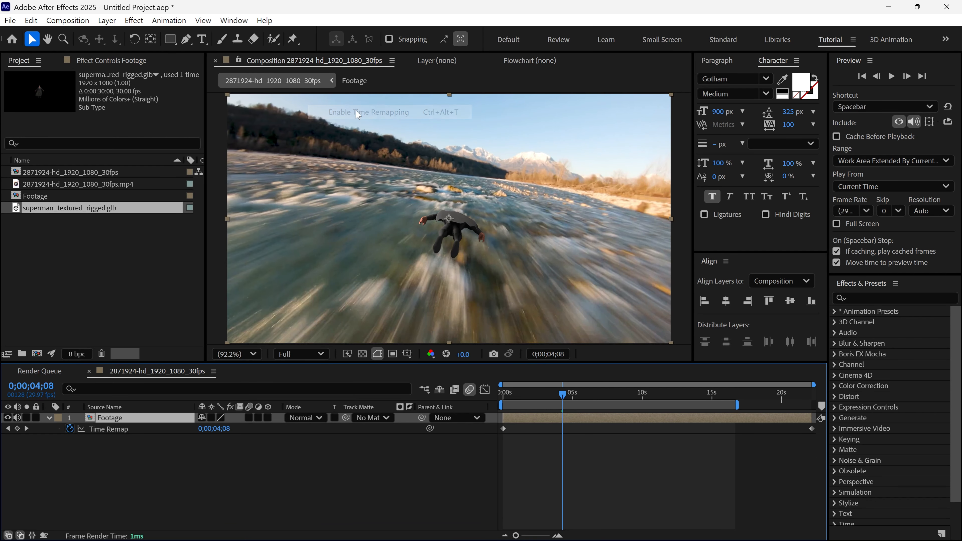
shift+click(735, 402)
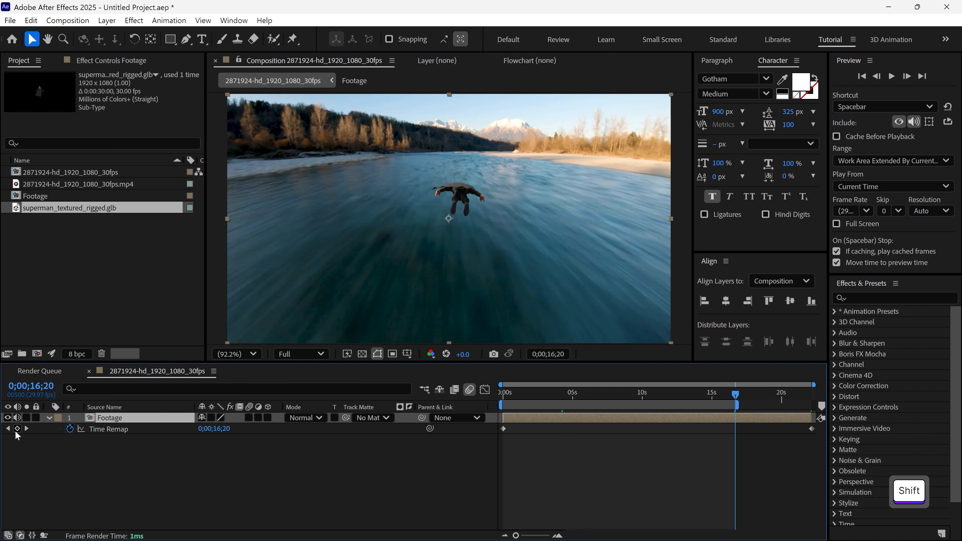
click(17, 428)
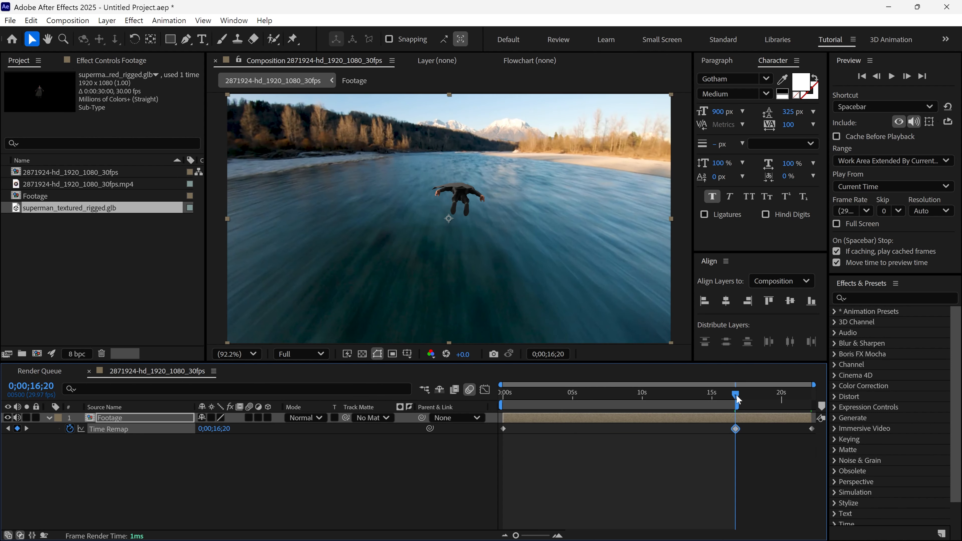
- Move the middle Time Remap keyframe to about 11 s and end the work area there
drag(737, 396, 661, 400)
drag(735, 429, 664, 432)
key(n)
- Apply Easy Ease to the first Time Remap keyframe and preview the sped-up flight
click(502, 399)
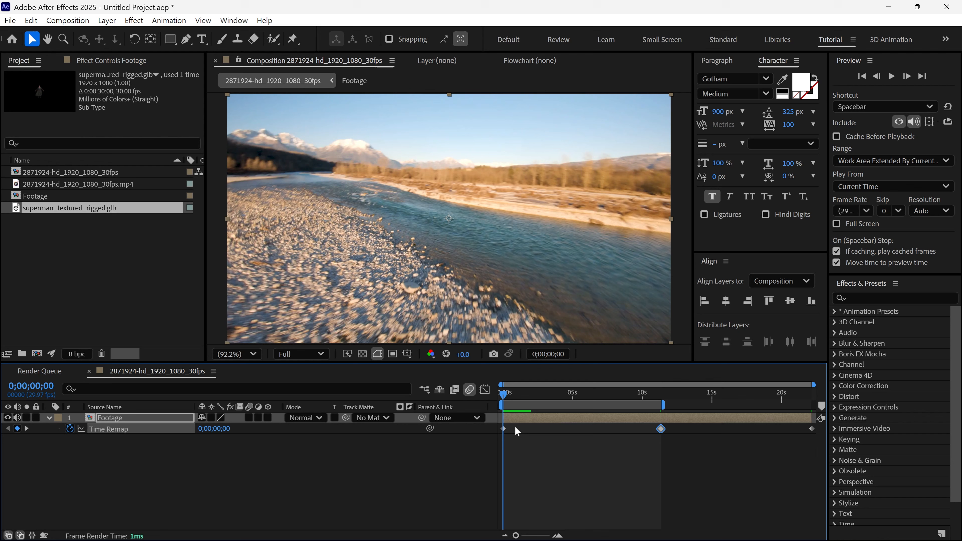
right_click(503, 429)
mouse_move(545, 478)
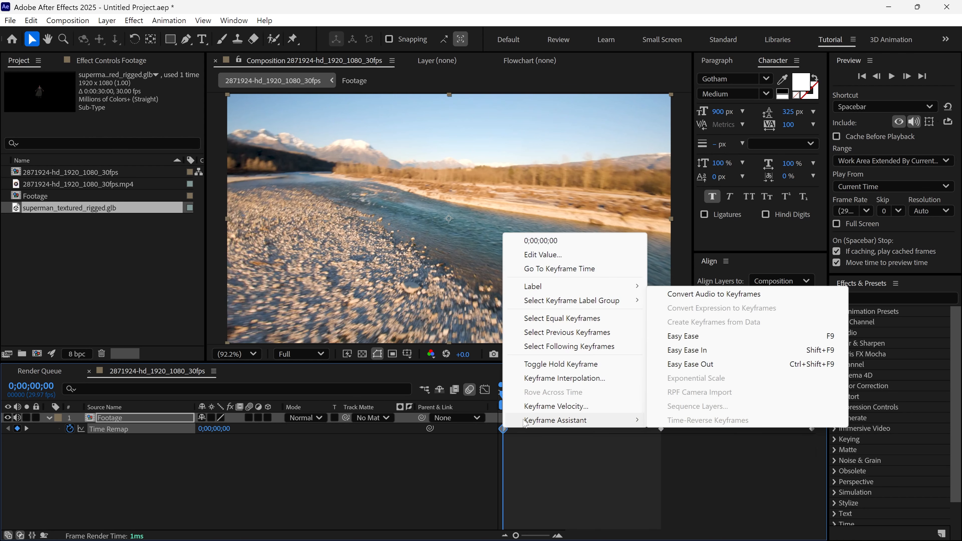
click(682, 335)
key(space)
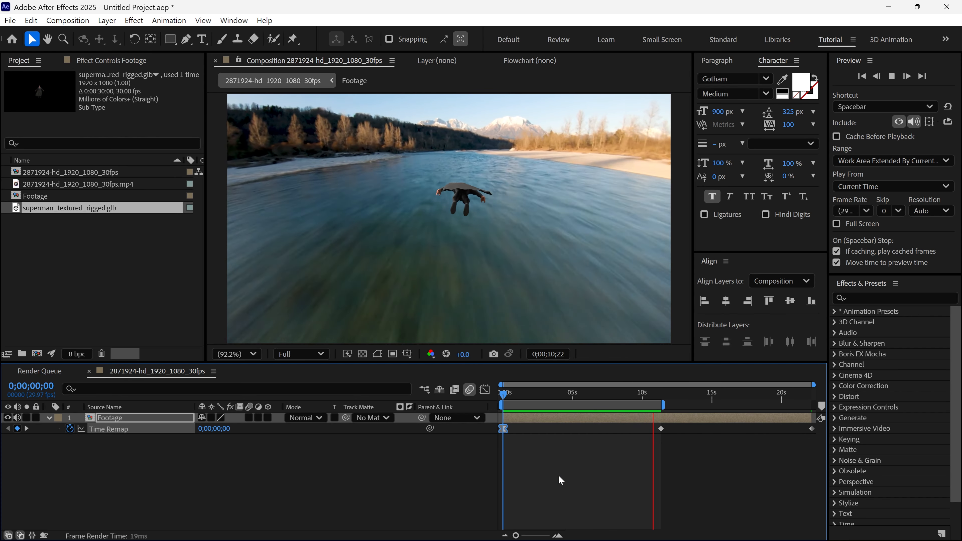
key(space)
- Create an adjustment layer above Footage, apply the Auto Color effect to it, and compare the frame at 0;00;05;08 with and without it
drag(519, 394, 576, 395)
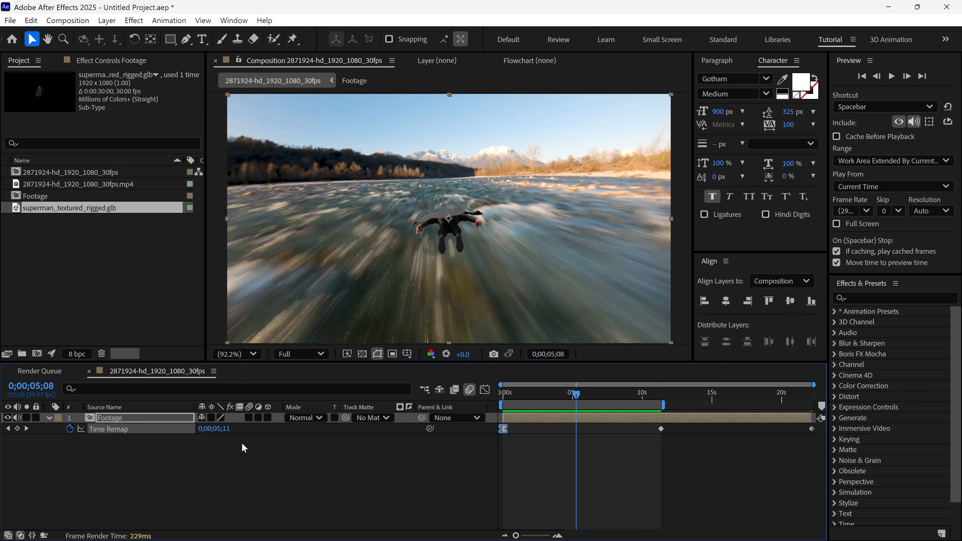
right_click(202, 446)
mouse_move(241, 300)
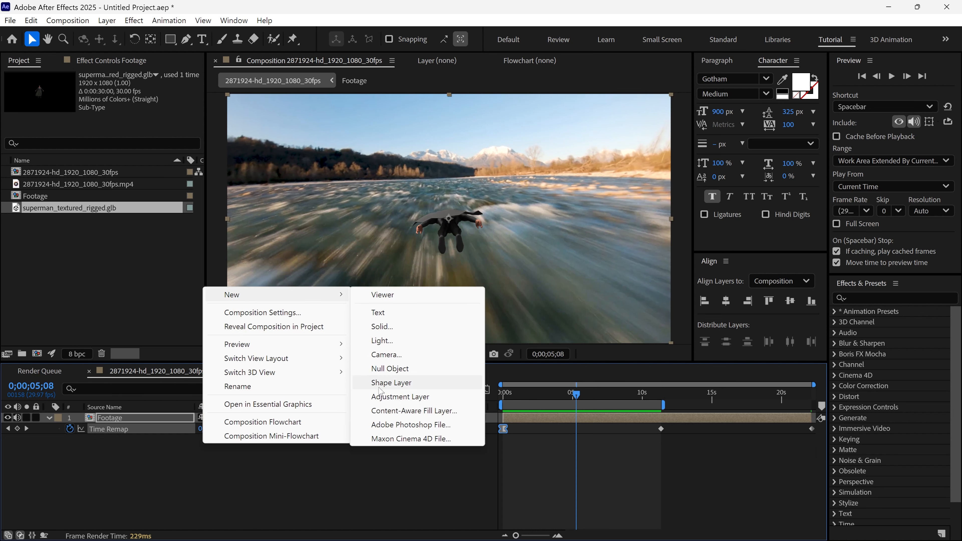
click(383, 396)
click(876, 297)
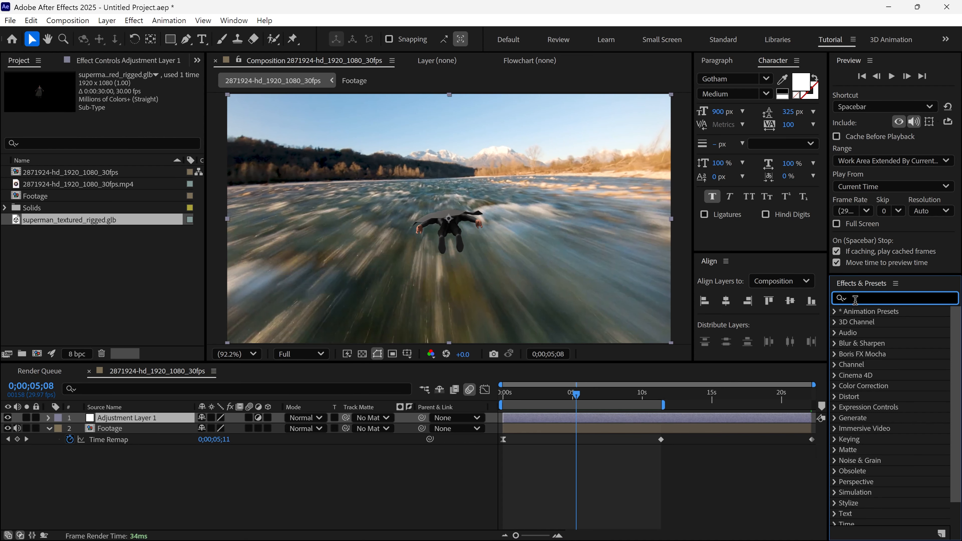
text(auto colo)
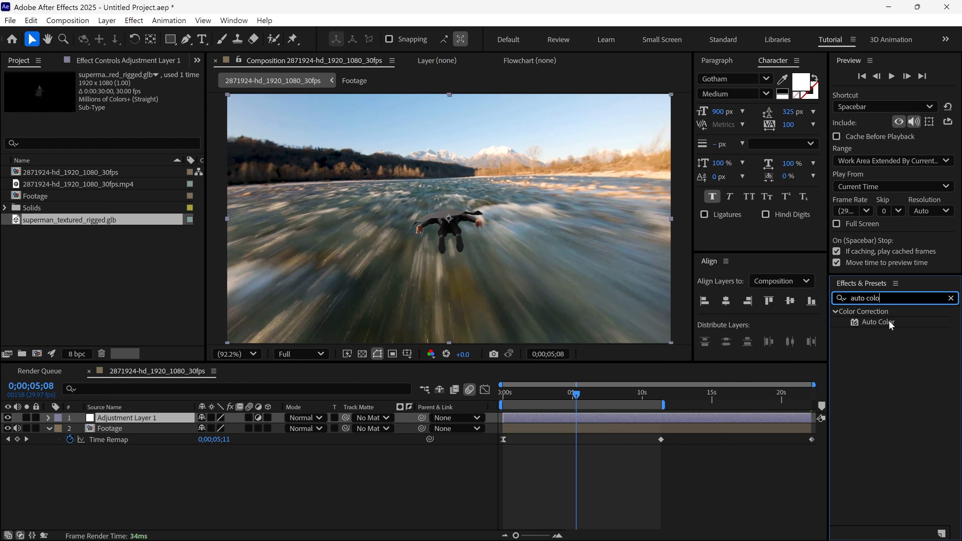
drag(890, 325, 161, 418)
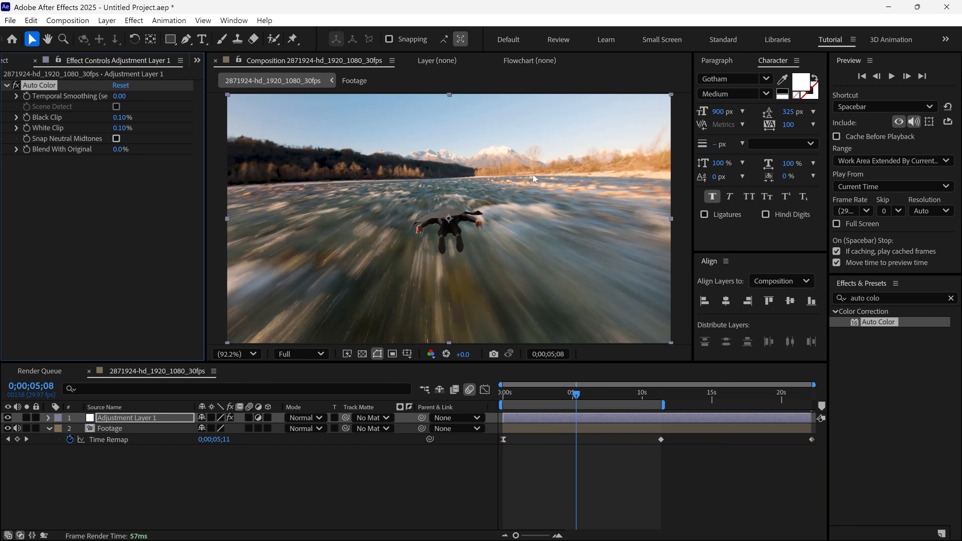
click(17, 87)
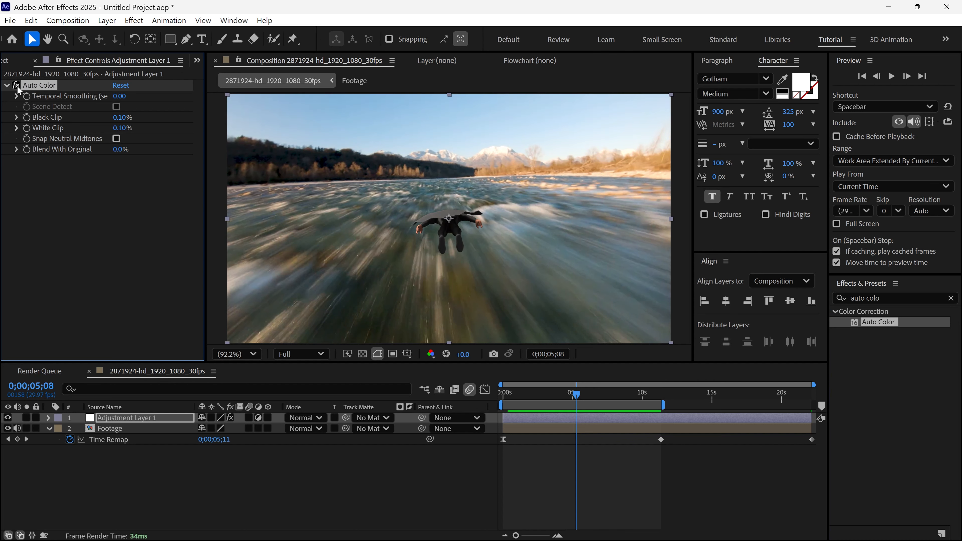
click(17, 87)
- Apply the Sharpen effect to the adjustment layer with a Sharpen Amount of 10
drag(905, 299, 781, 302)
text(sharpen)
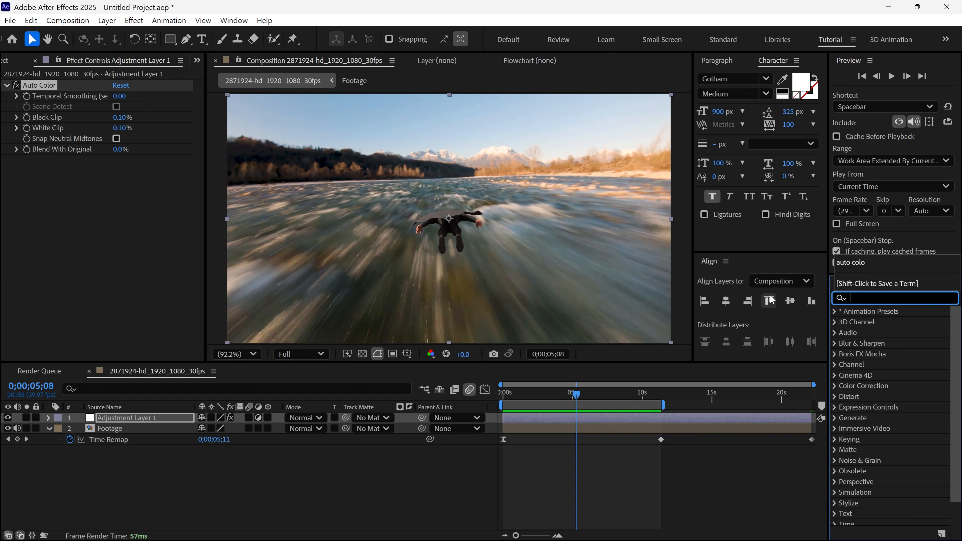
drag(886, 322, 172, 423)
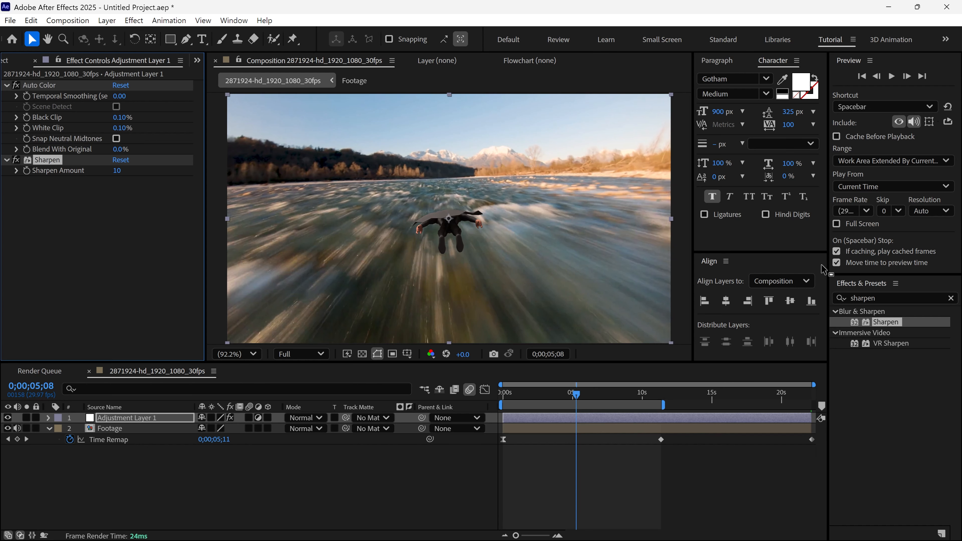
- Apply the Noise effect to the adjustment layer and set its Amount of Noise to 7%
double_click(863, 298)
text(noise)
drag(881, 365, 109, 300)
text(7)
click(141, 277)
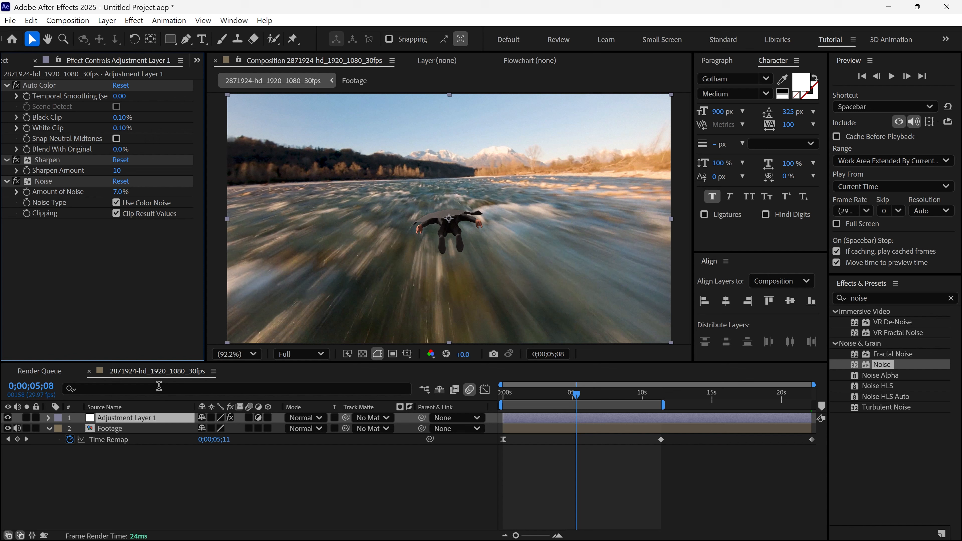
- Create a second adjustment layer above the colour-correction adjustment layer
right_click(108, 469)
mouse_move(152, 319)
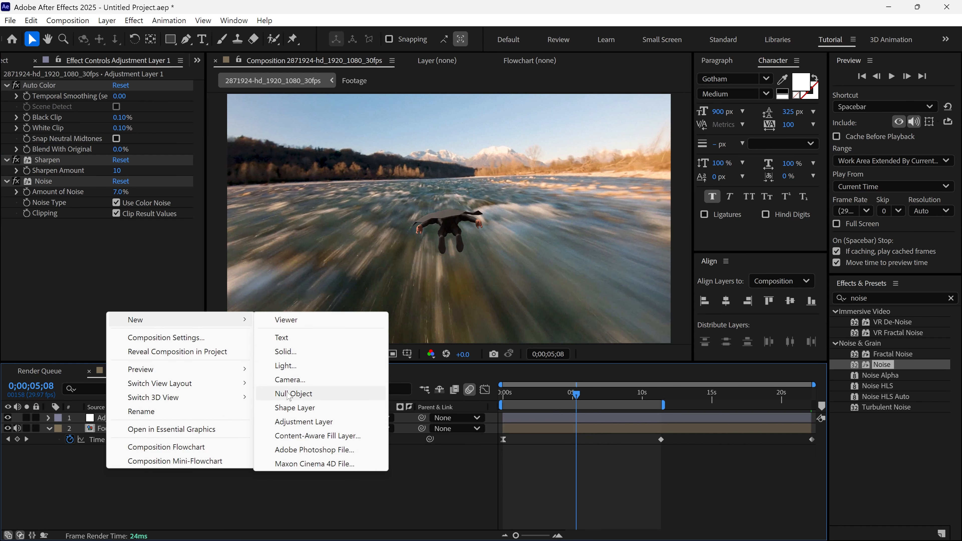
click(291, 421)
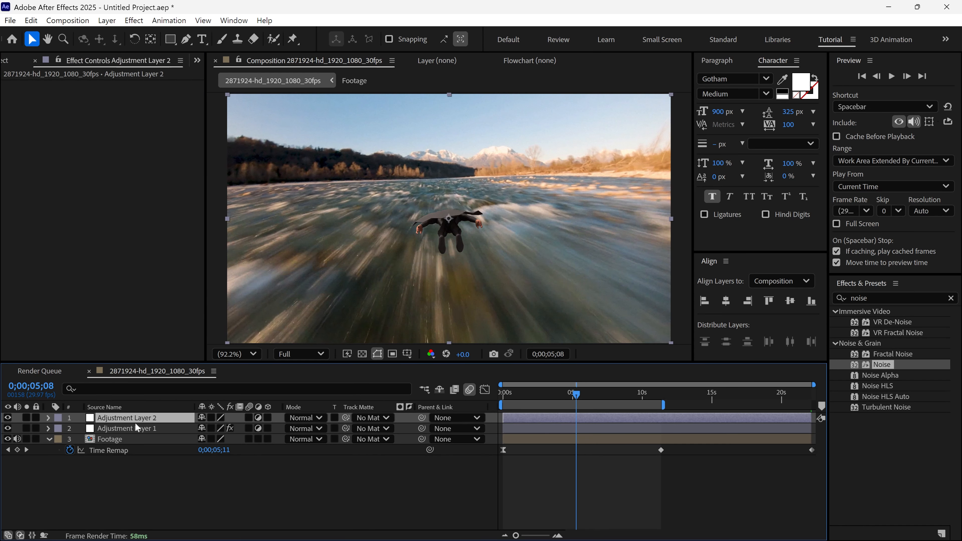
- Move Adjustment Layer 2 directly below Adjustment Layer 1 and rename it Blur
drag(137, 417, 138, 428)
key(Return)
text(Blur)
key(Return)
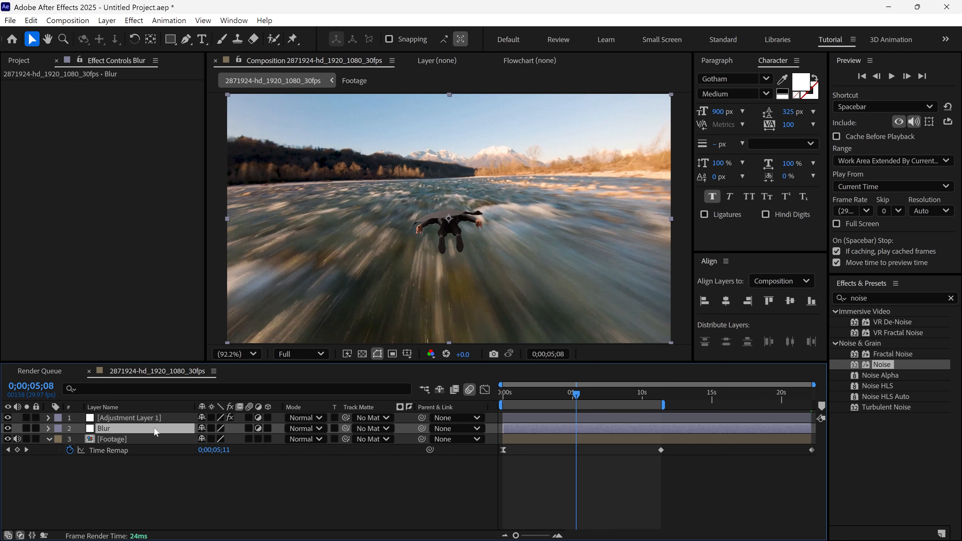
- Find the CC Radial Blur effect and apply it to the Blur adjustment layer
click(881, 298)
text(cc radi)
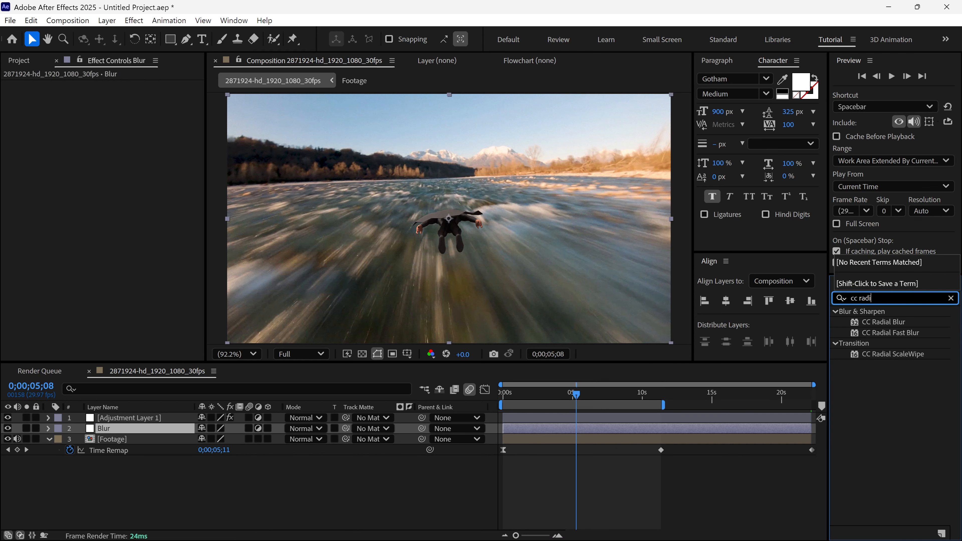
click(899, 322)
drag(884, 320, 170, 430)
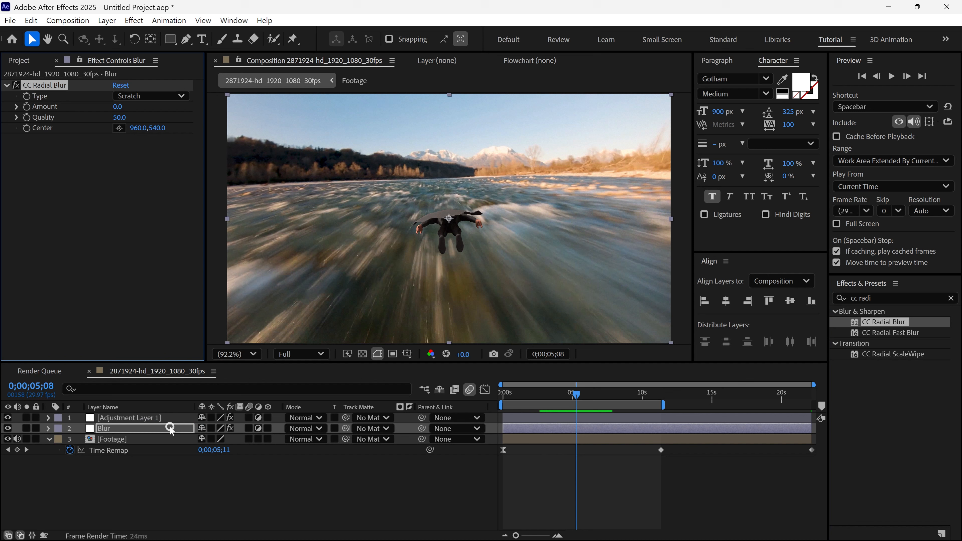
- Set the CC Radial Blur type to Fading Zoom and its Amount to 13
click(166, 96)
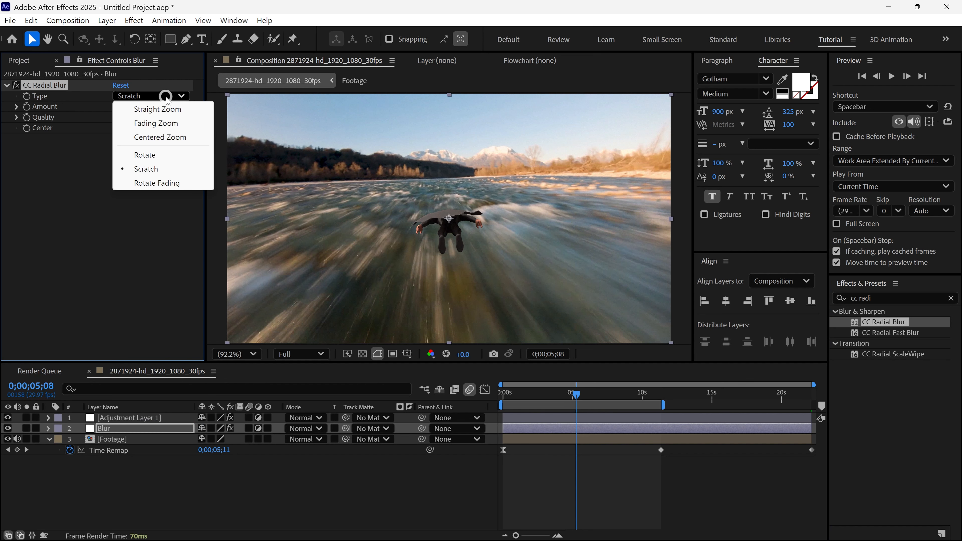
click(157, 128)
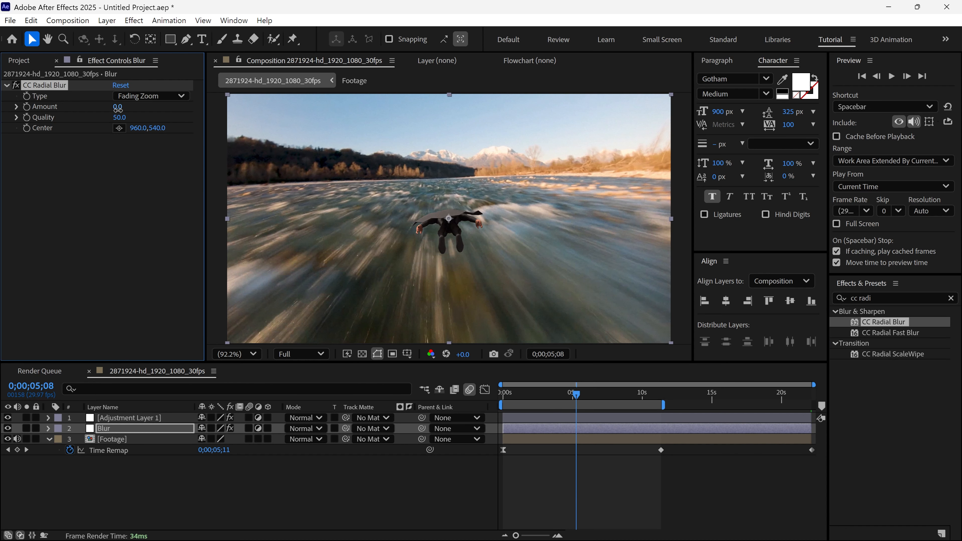
text(13)
key(Return)
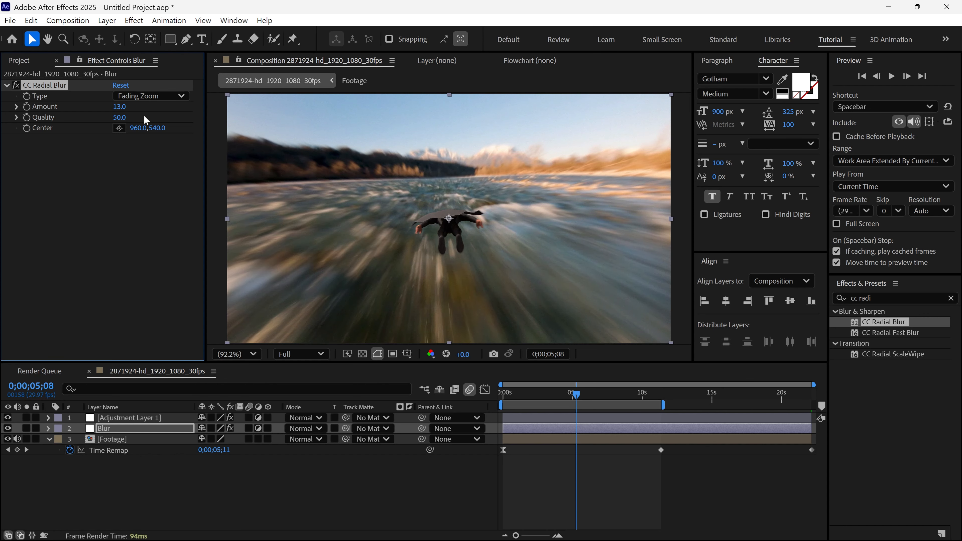
- Compare the frame at 0;00;05;08 with and without the CC Radial Blur effect
click(20, 83)
click(19, 83)
click(19, 83)
click(19, 83)
click(18, 83)
- Draw a closed four-point Pen tool mask around the flying figure on the Blur layer at 0;00;05;08
click(136, 428)
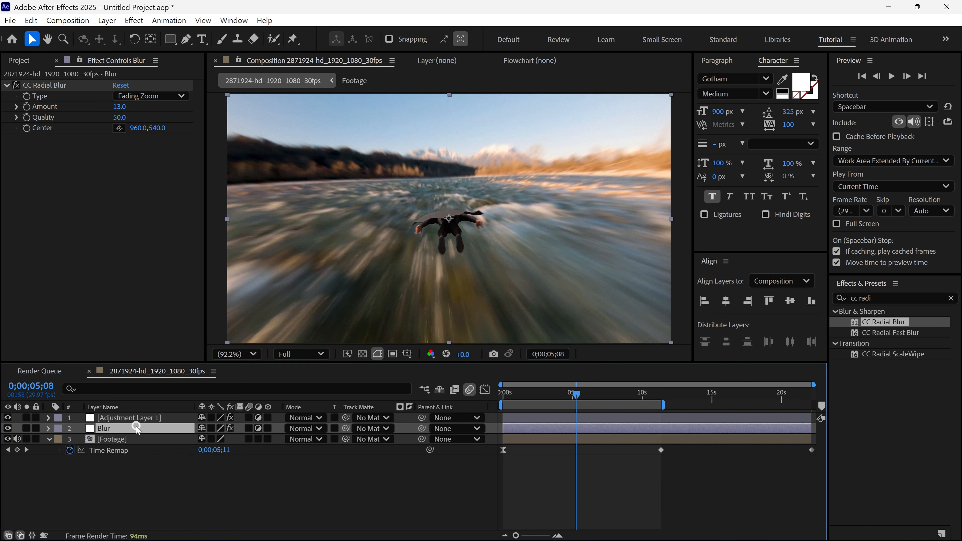
click(187, 43)
key(ctrl+z)
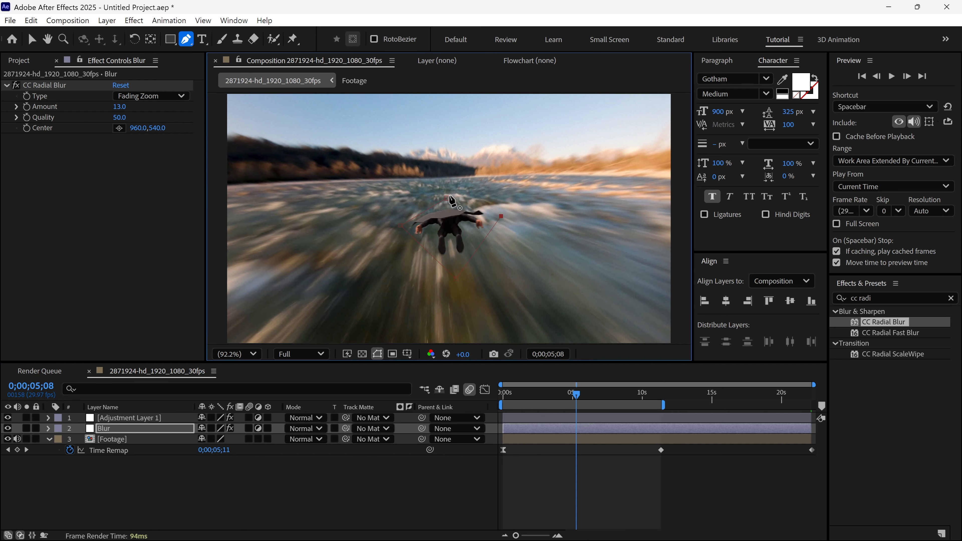
click(448, 198)
scroll(455, 209, up, 1)
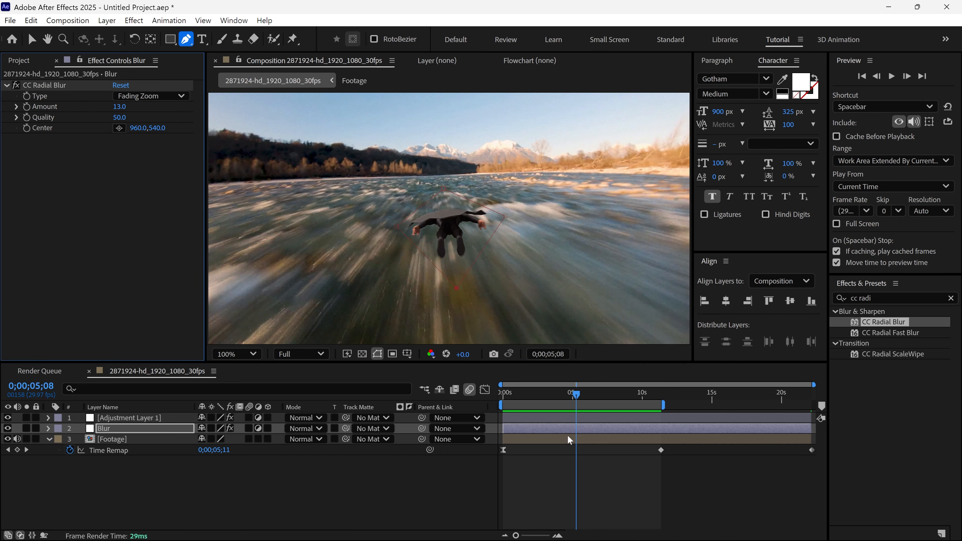
- Animate the Blur layer's Mask Path to follow the figure, with keyframes at 0;00;05;08, 0;00;07;10, 0;00;09;13 and near the work area's end
key(m)
click(91, 449)
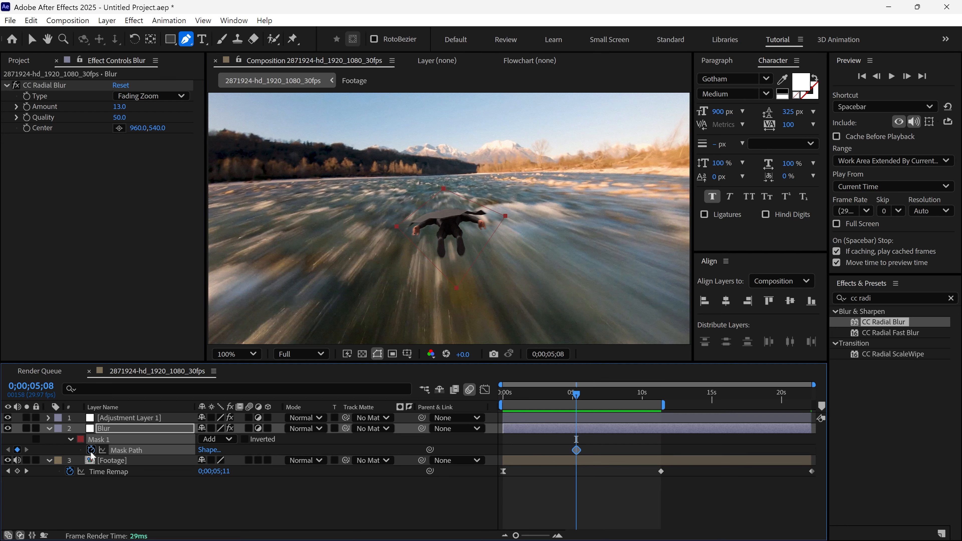
drag(576, 394, 604, 397)
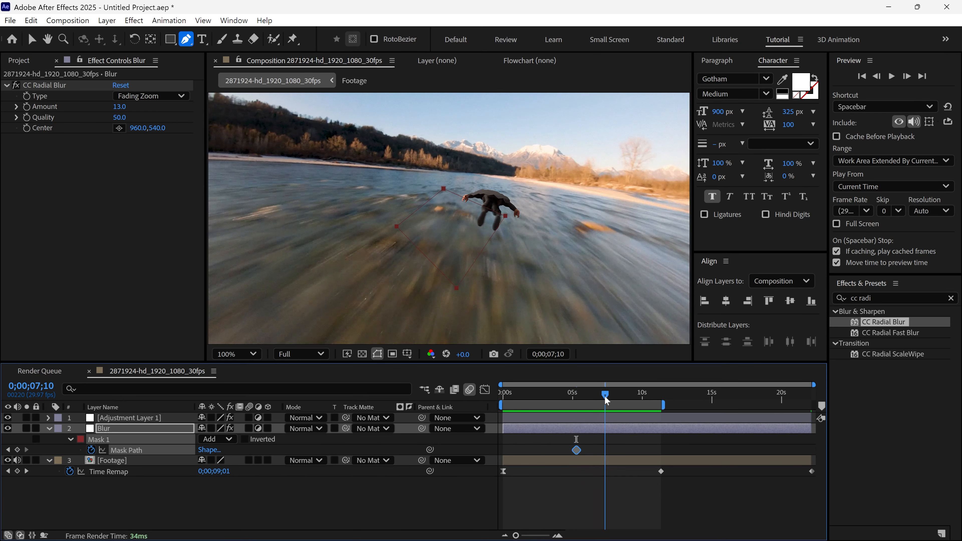
key(v)
drag(605, 396, 635, 396)
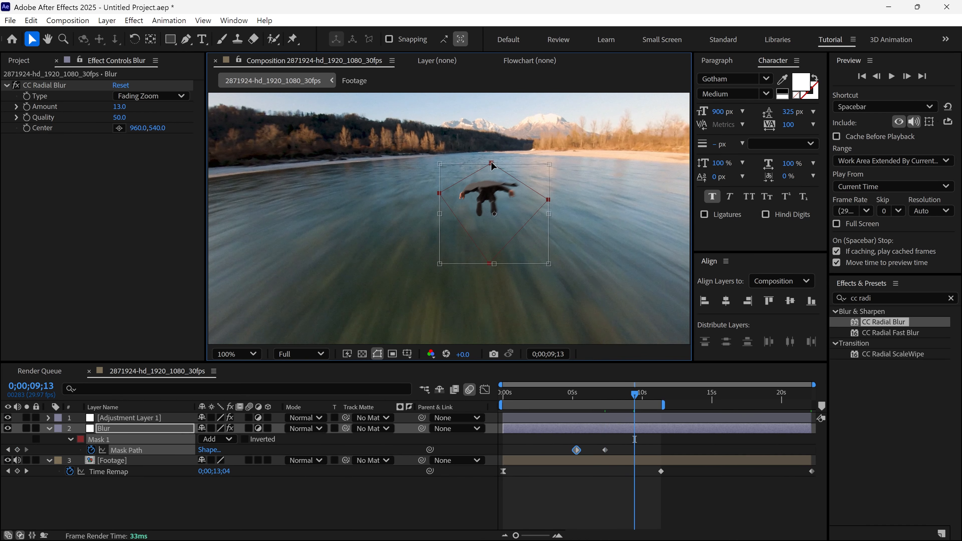
drag(635, 396, 660, 395)
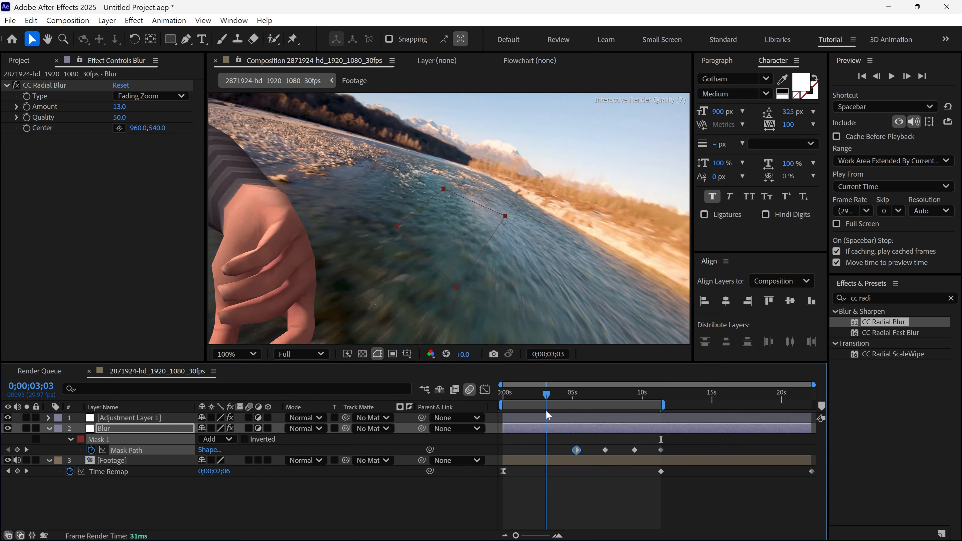
- Move, enlarge and rotate the Blur mask at 0;00;03;04 so it surrounds the large arm and hand in the foreground
key(ctrl+t)
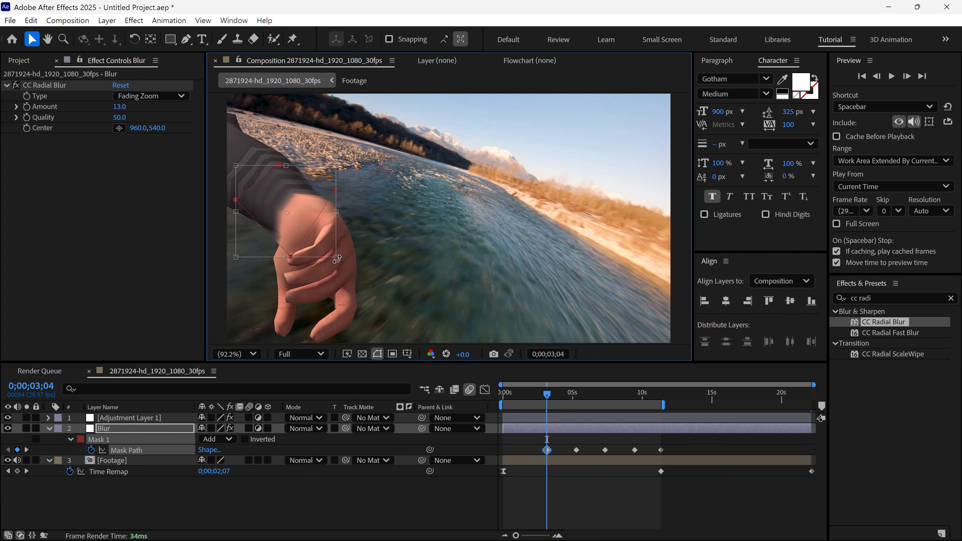
scroll(270, 219, down, 1)
drag(402, 288, 379, 339)
drag(352, 295, 389, 322)
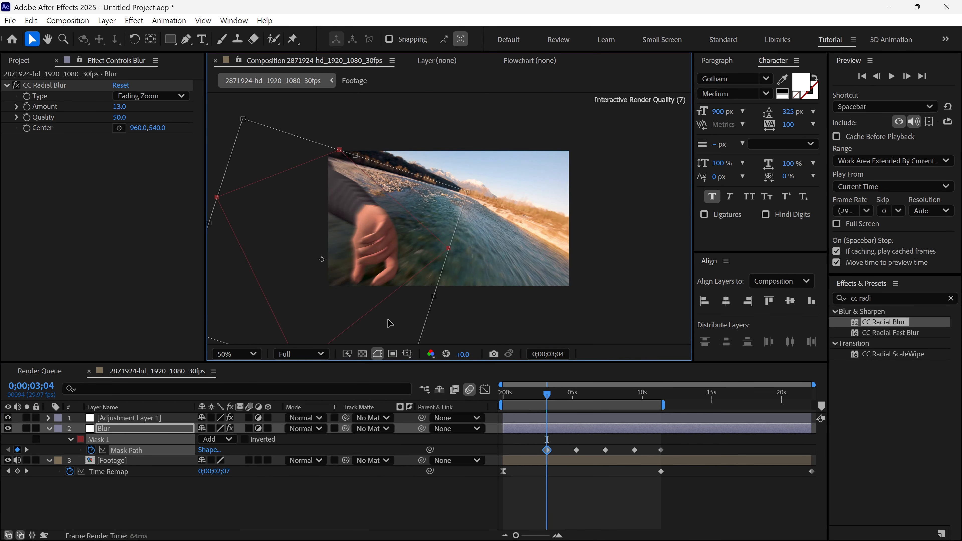
- Shrink and reposition the Blur mask around the figure at 0;00;04;05, and feather the mask by 240 pixels
mouse_move(546, 396)
mouse_down()
mouse_move(544, 404)
mouse_move(560, 403)
mouse_up()
key(ctrl+t)
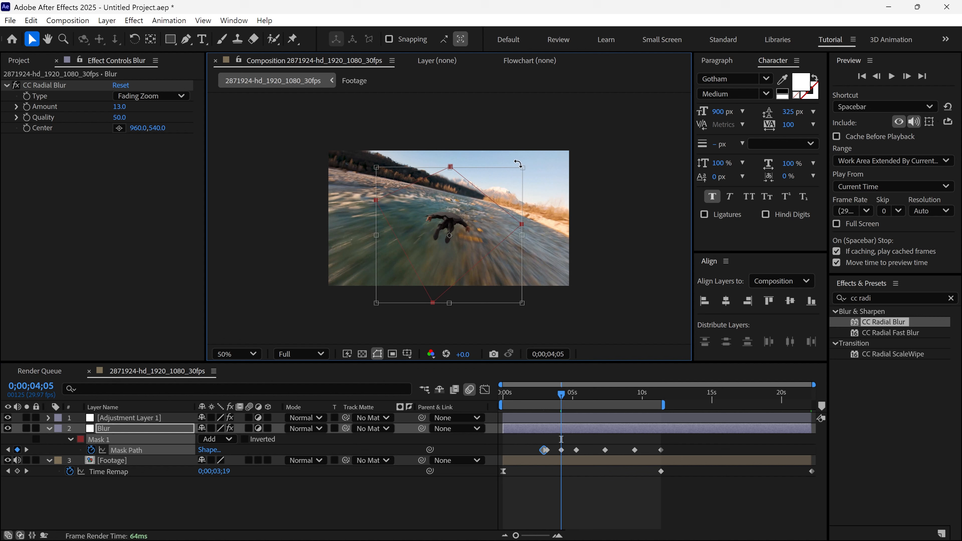
drag(525, 161, 480, 193)
drag(446, 229, 442, 227)
drag(448, 190, 448, 197)
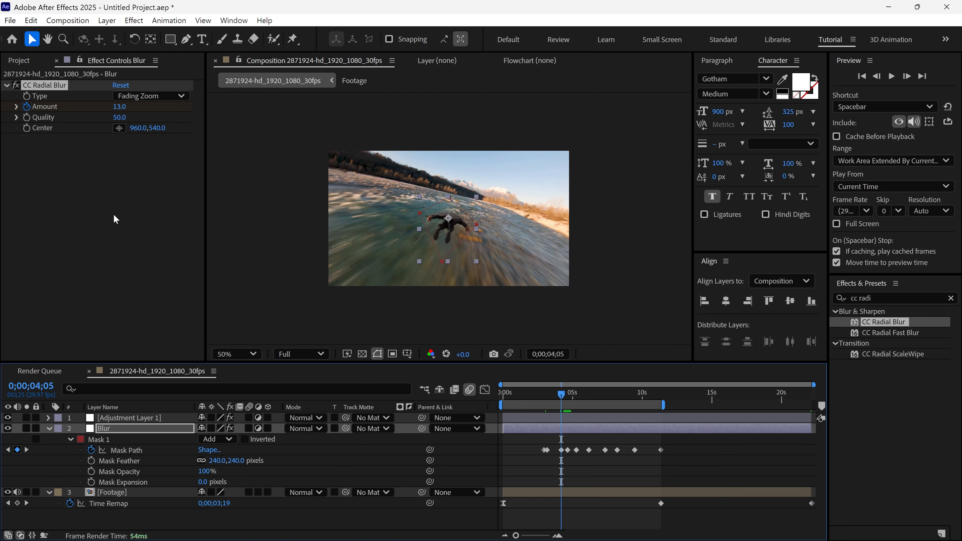
- Animate the CC Radial Blur Amount with keyframes of 68 at 0;00;03;04 and 13 at 0;00;04;05, and scrub through the result
key(u)
key(u)
scroll(92, 487, down, 1)
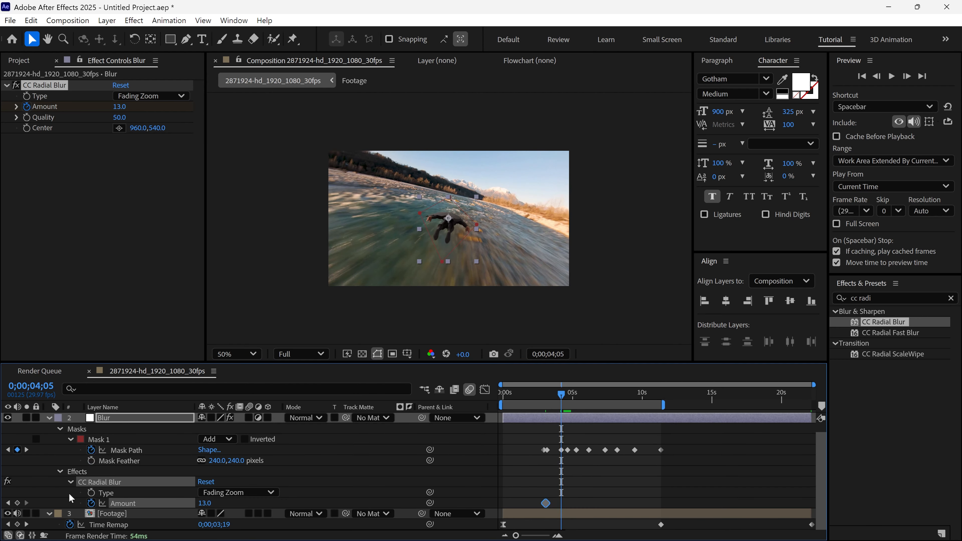
shift+click(546, 403)
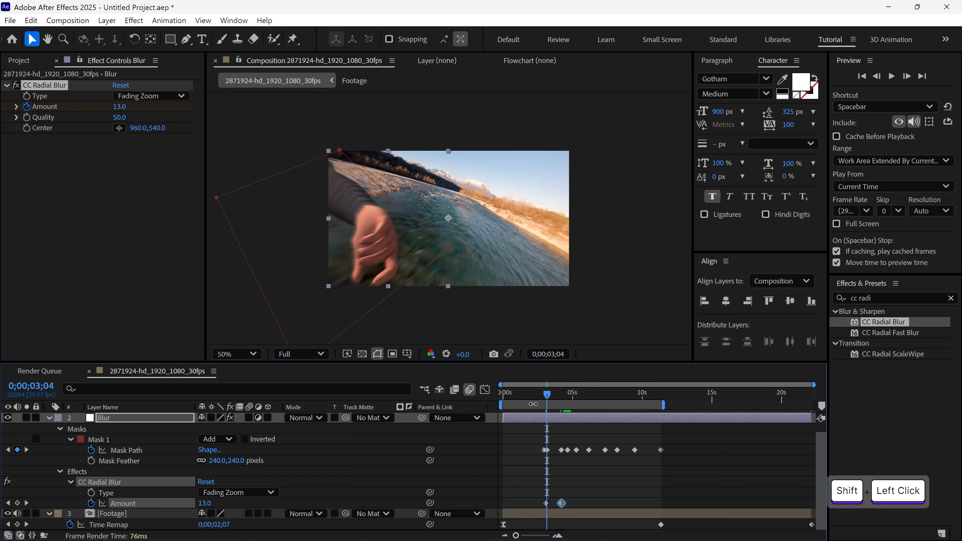
key(shift+slash)
drag(119, 106, 158, 110)
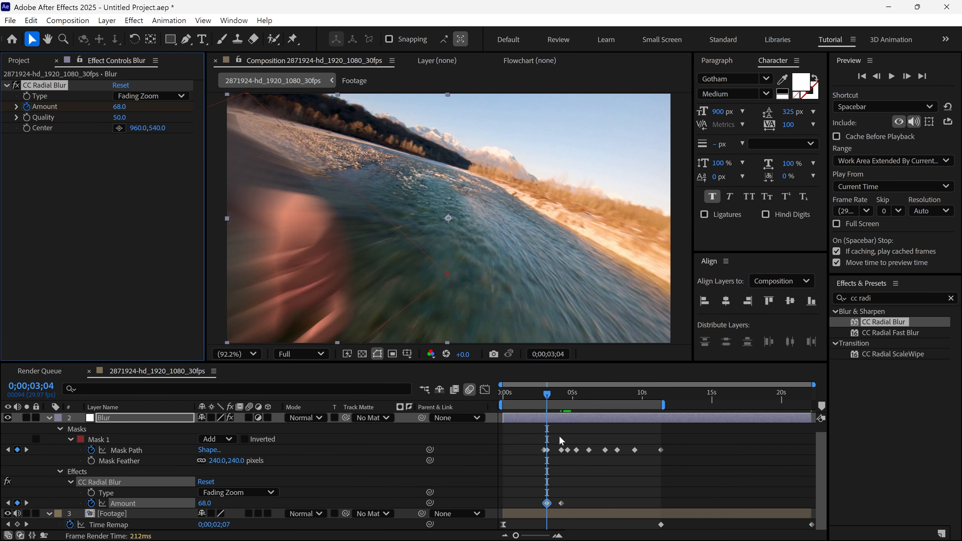
drag(548, 398, 644, 396)
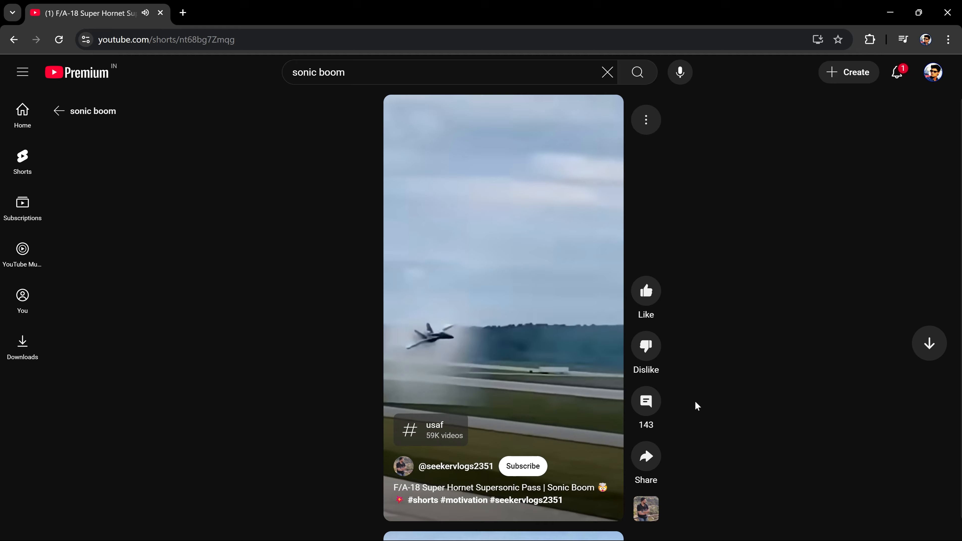
- Watch sonic boom Shorts on YouTube as reference for the effect around a fast-flying object
scroll(513, 360, down, 1)
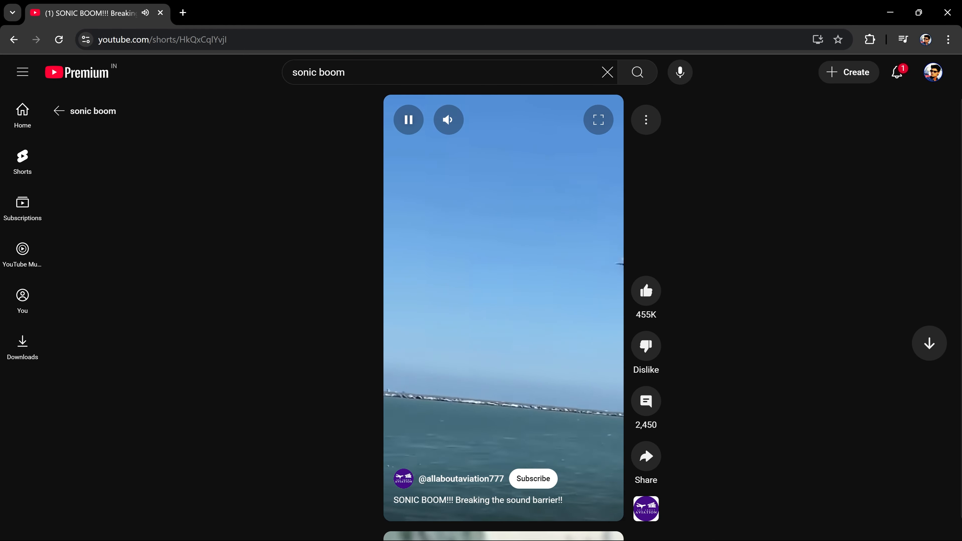
click(516, 366)
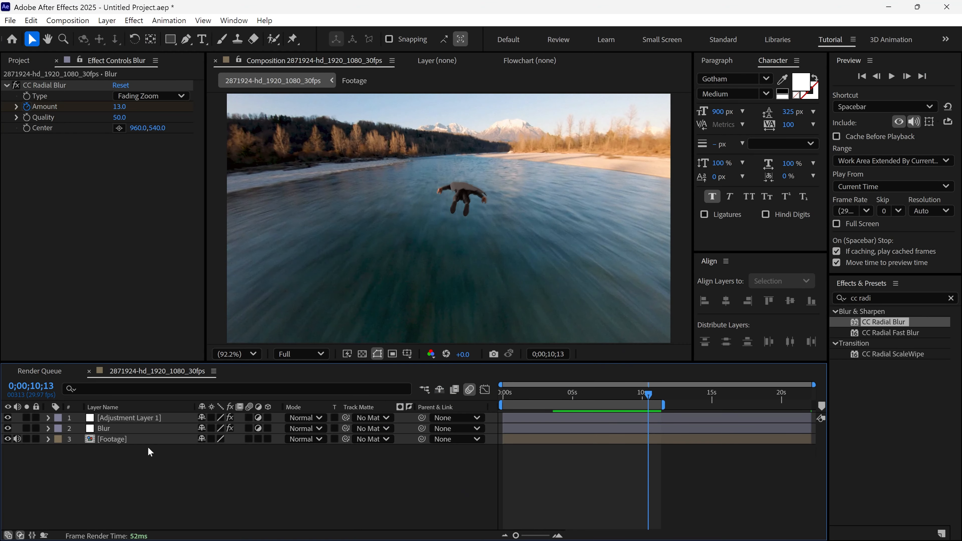
- Switch back to After Effects and apply the Glow effect to the Blur layer
click(125, 428)
triple_click(905, 298)
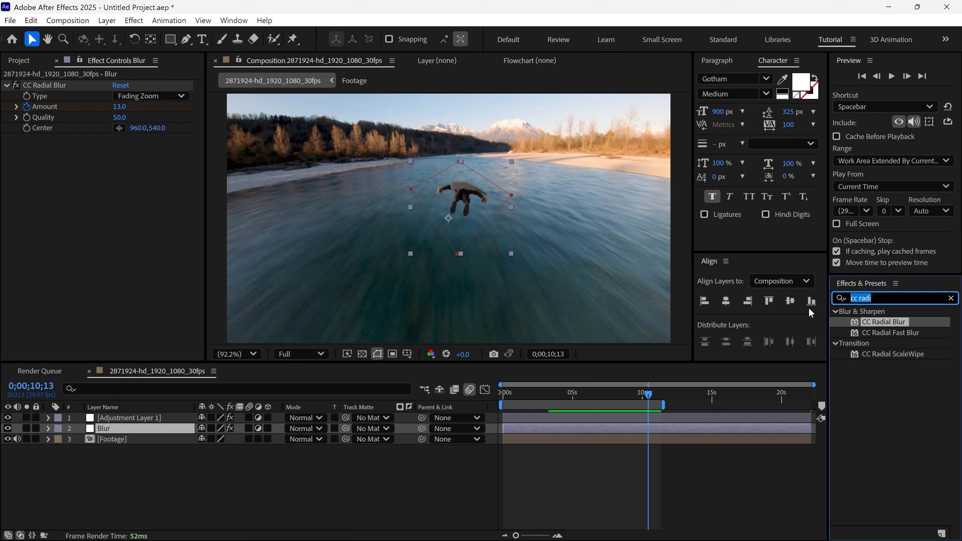
text(glow)
drag(543, 427, 171, 426)
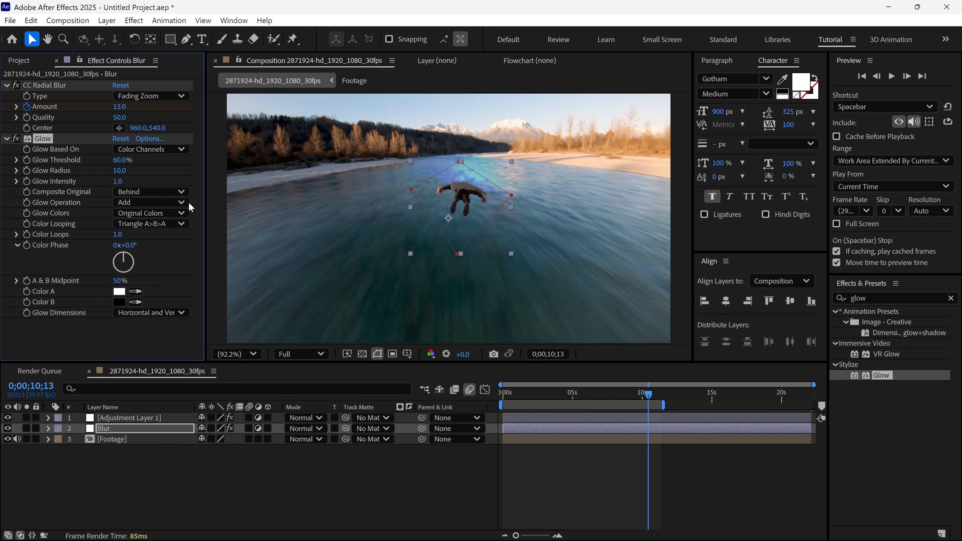
- Set the Glow Threshold to 35% and the Glow Radius to 145
click(121, 160)
text(35)
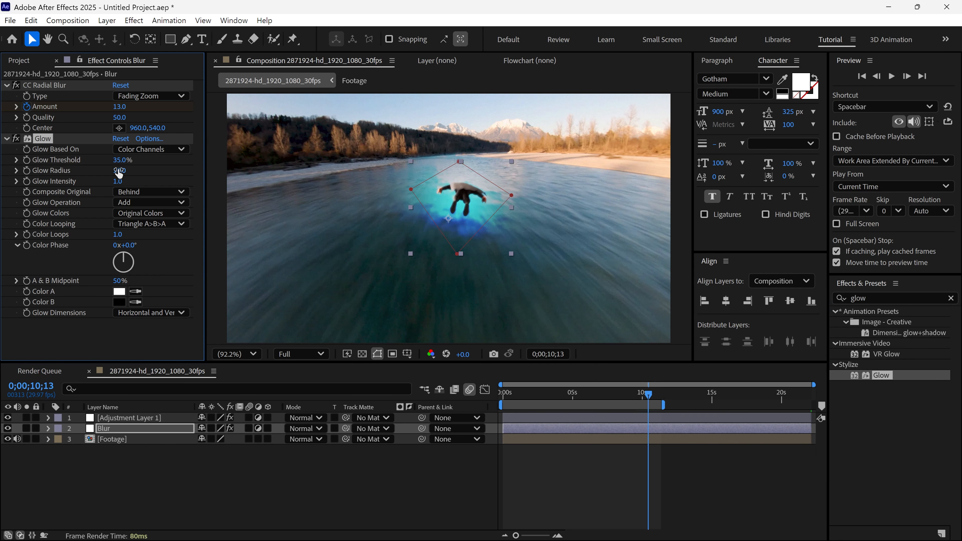
click(119, 170)
text(145)
key(Return)
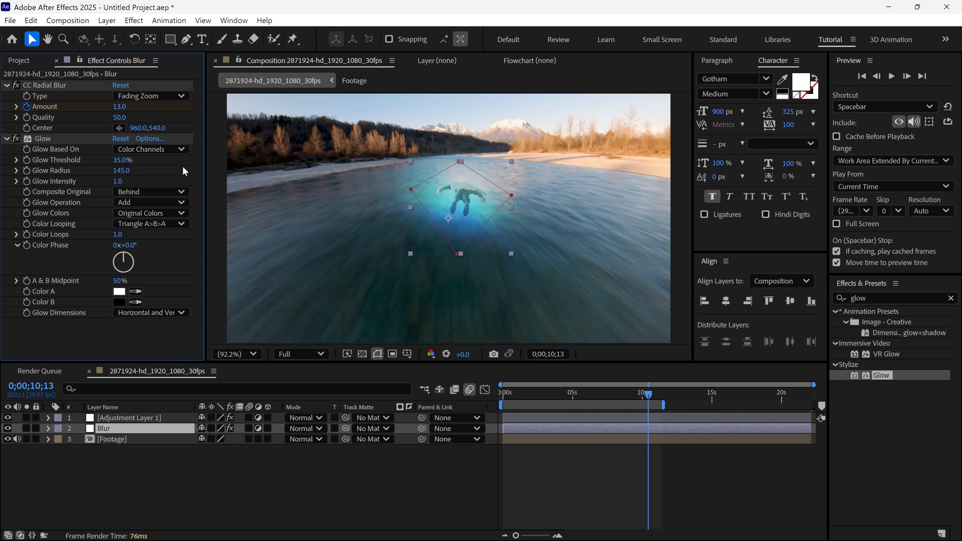
scroll(446, 214, up, 1)
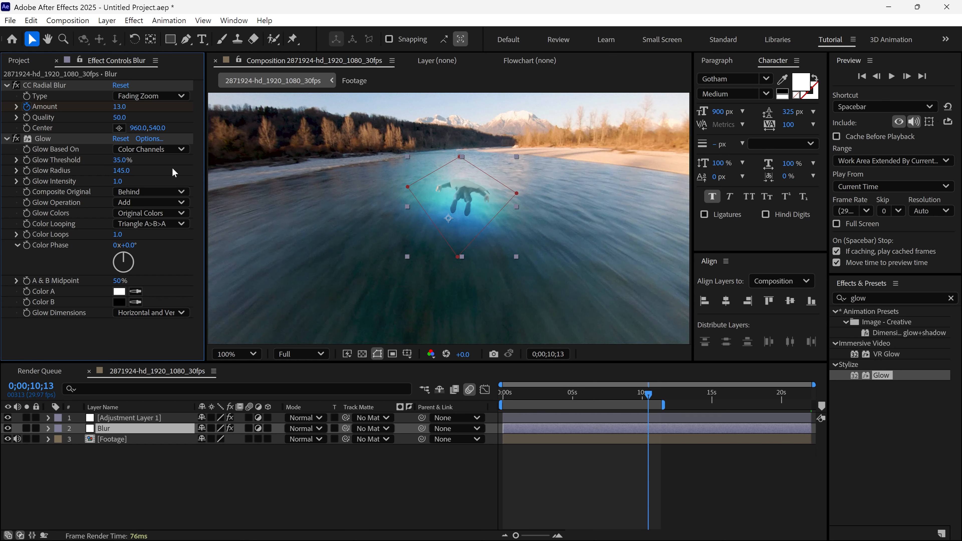
- Set the Glow Operation to Overlay and the Glow Colors to A & B Colors
click(157, 201)
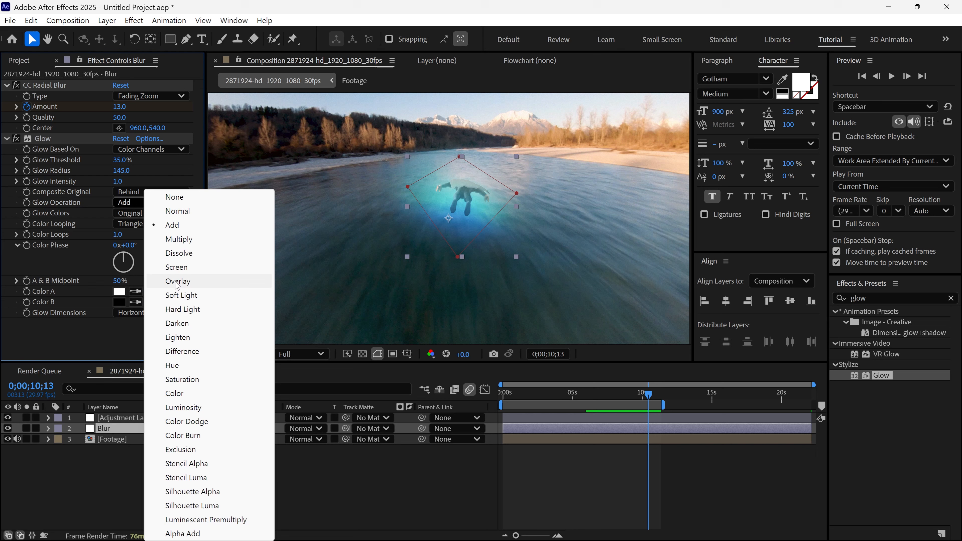
click(175, 280)
click(153, 213)
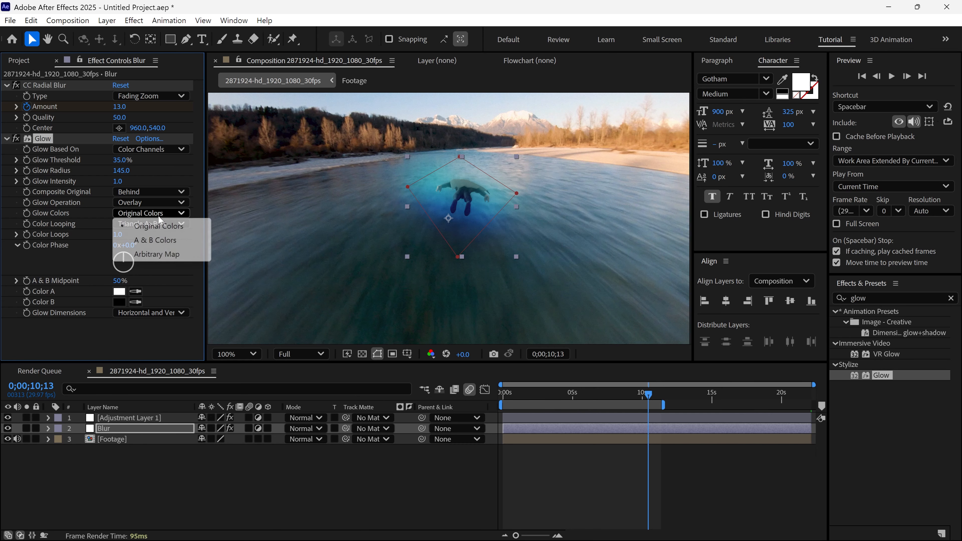
click(158, 242)
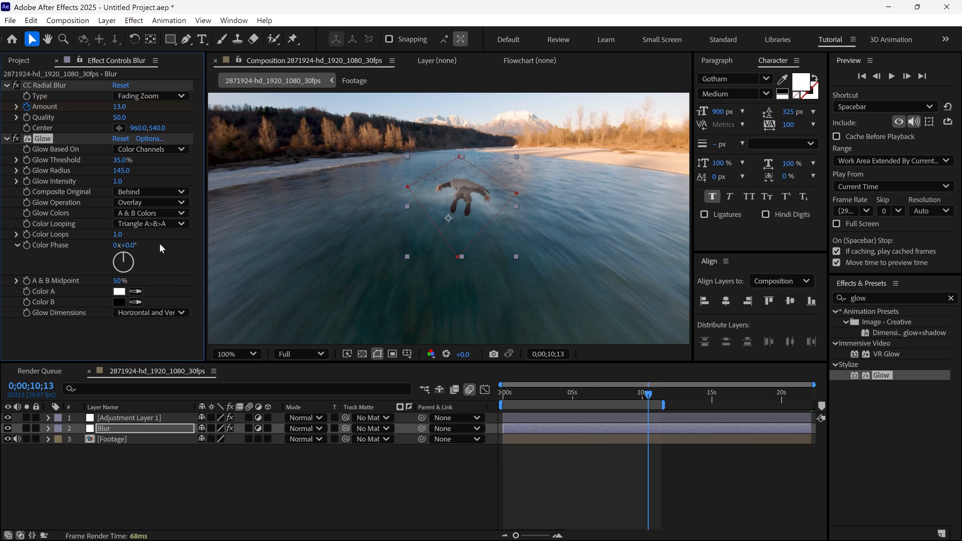
- Preview the composition from near its start and examine the glow and blur around the figure
drag(621, 396, 472, 458)
key(space)
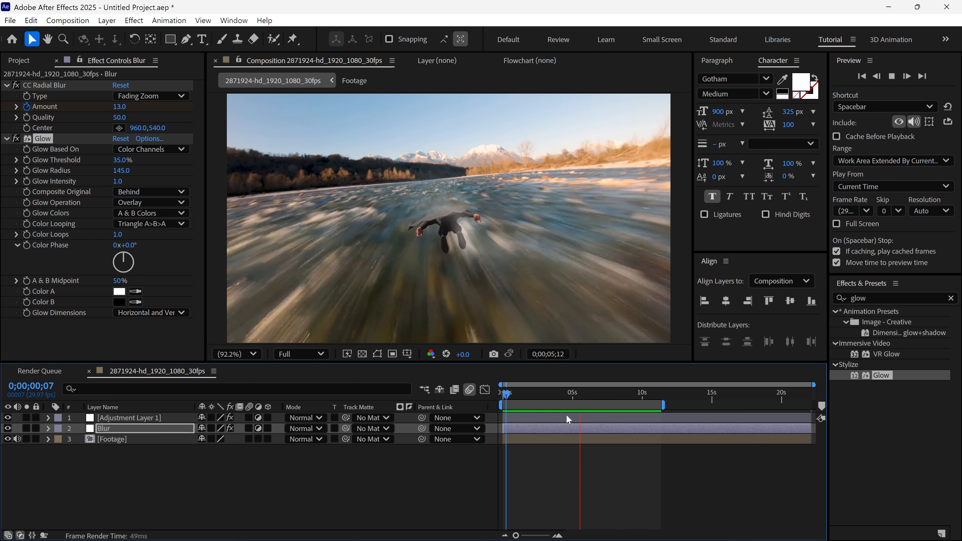
drag(606, 396, 598, 457)
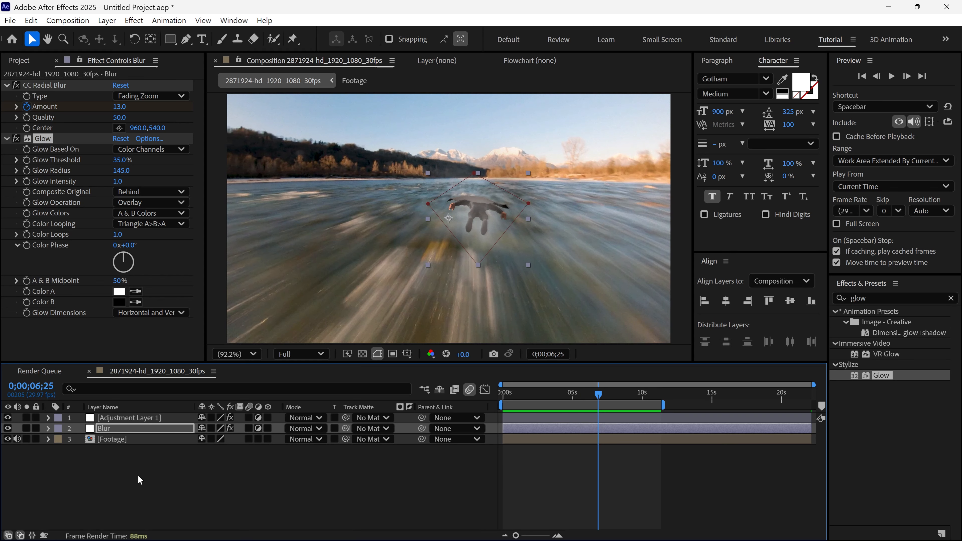
- Pre-compose the two adjustment layers and the Footage layer as "Fianl", moving all attributes into the new composition
drag(138, 478, 140, 419)
right_click(150, 419)
click(197, 337)
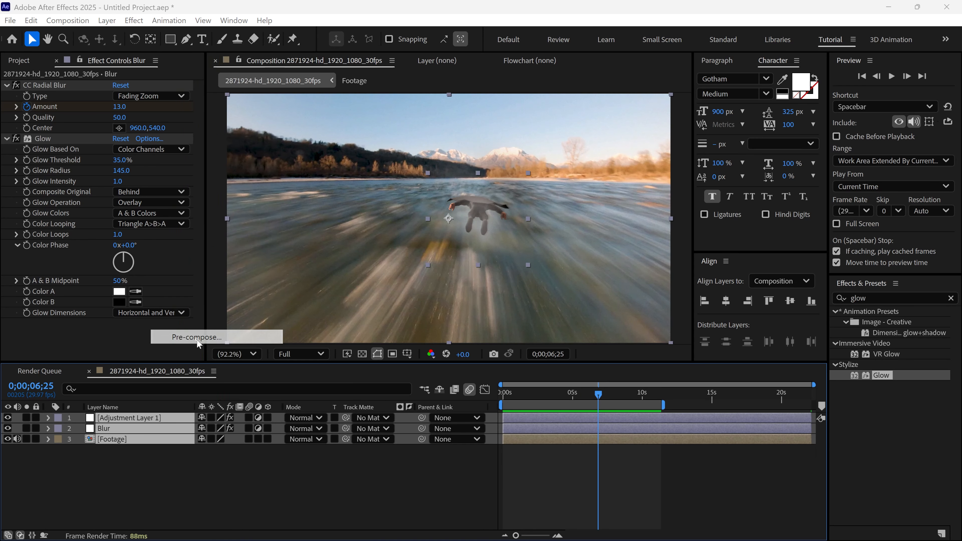
key(BackSpace)
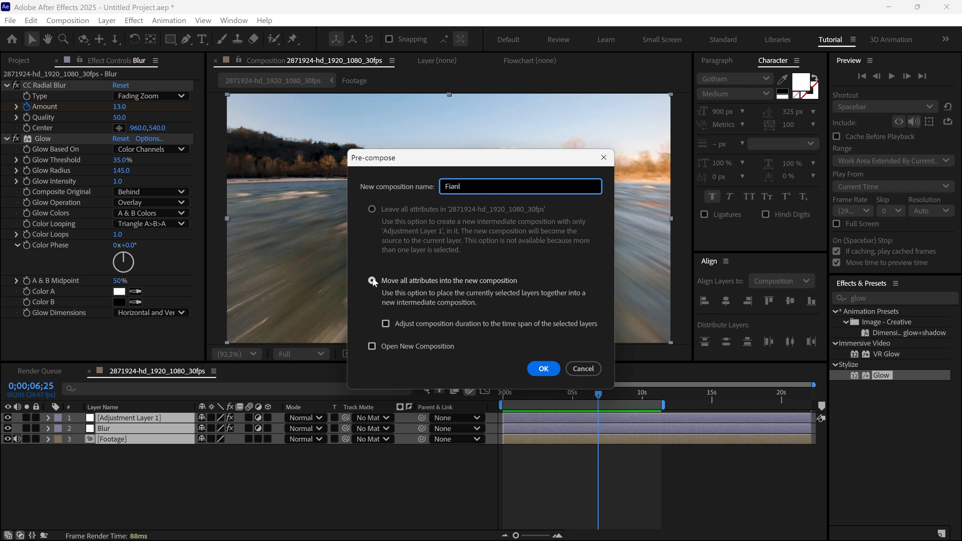
click(544, 368)
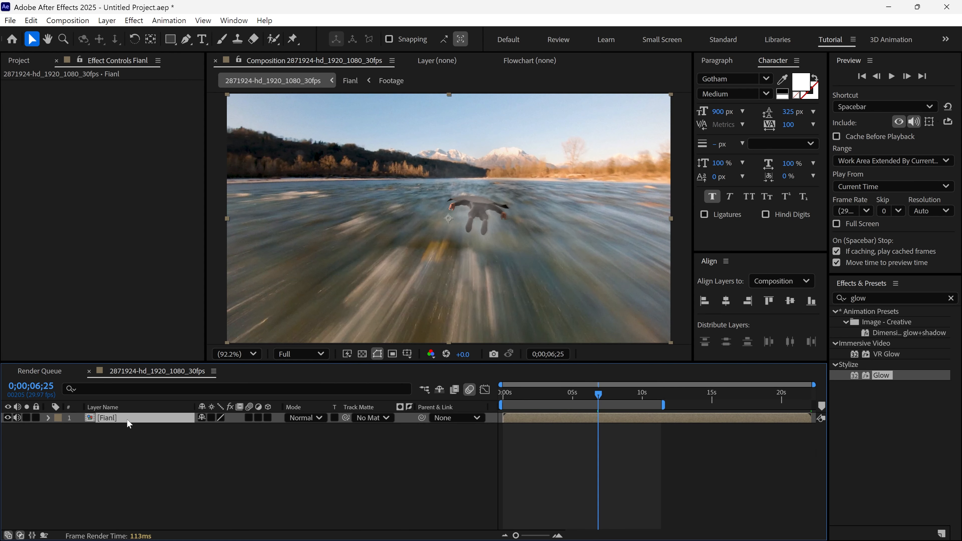
- Find the Motion Tile effect and apply it to the Fianl layer
click(835, 297)
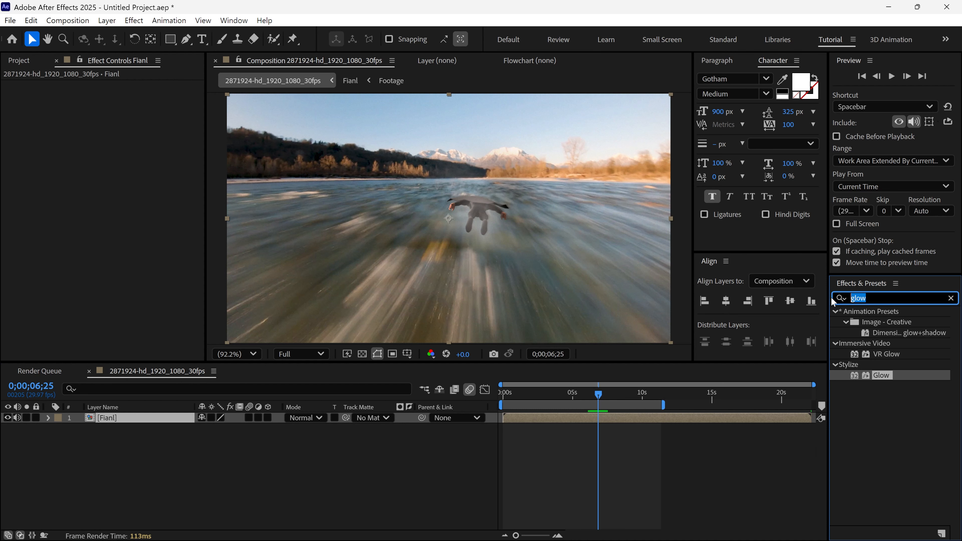
text(motion)
drag(877, 376, 164, 417)
- Set Motion Tile's Output Height to 0 and keyframe it at the start of the composition
drag(572, 395, 497, 396)
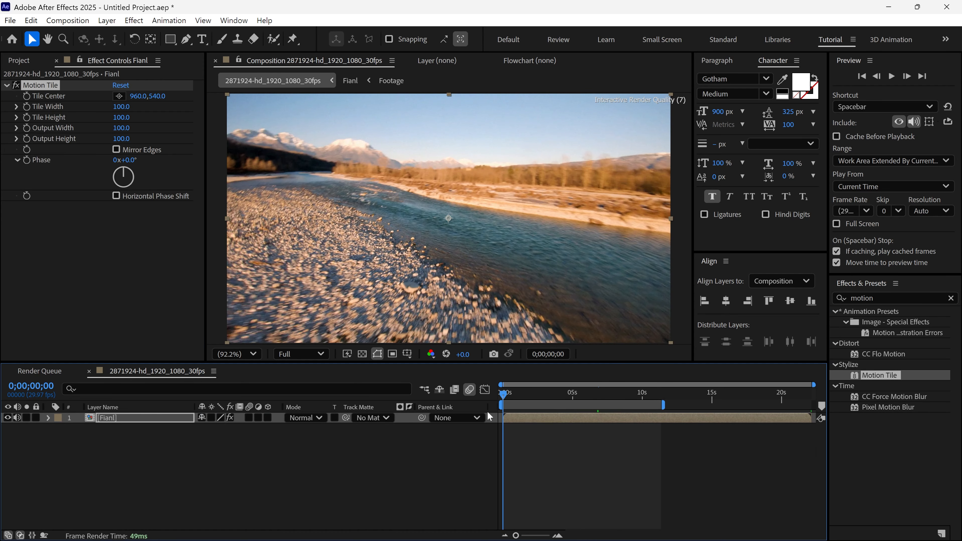
click(120, 138)
text(0)
key(Return)
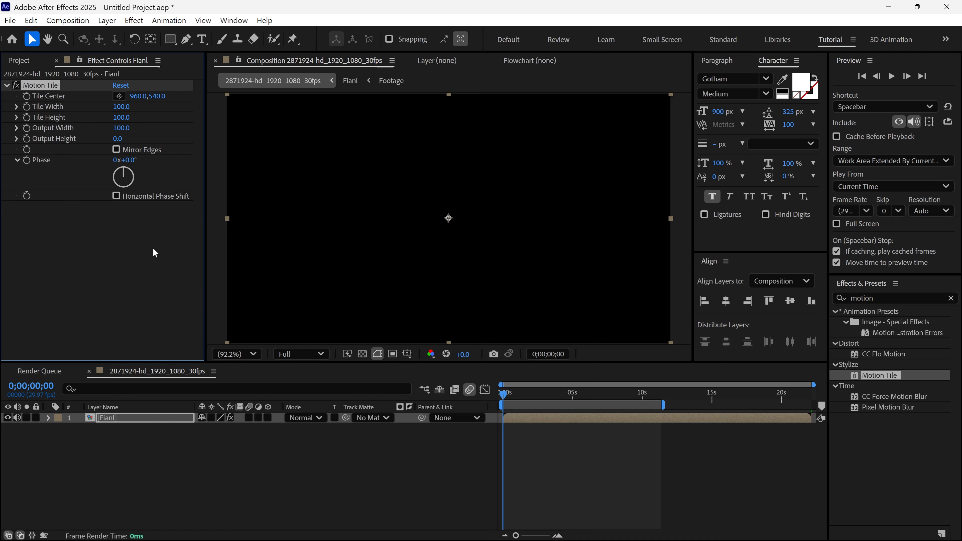
click(27, 138)
- Keyframe the Output Height at 75 a few seconds into the composition and preview the opening animation from the start
mouse_move(503, 394)
mouse_down()
mouse_move(553, 394)
mouse_move(493, 408)
mouse_up()
click(118, 139)
text(75)
key(Return)
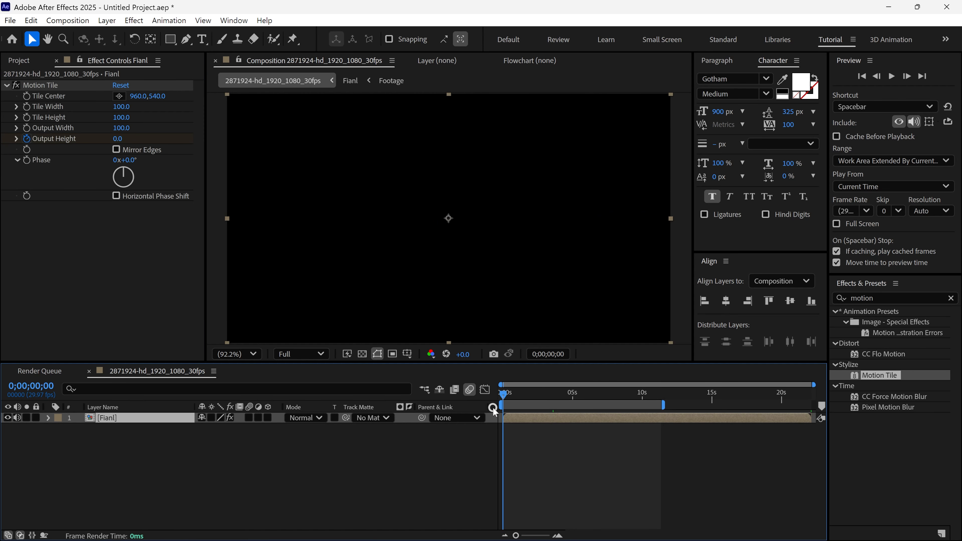
key(space)
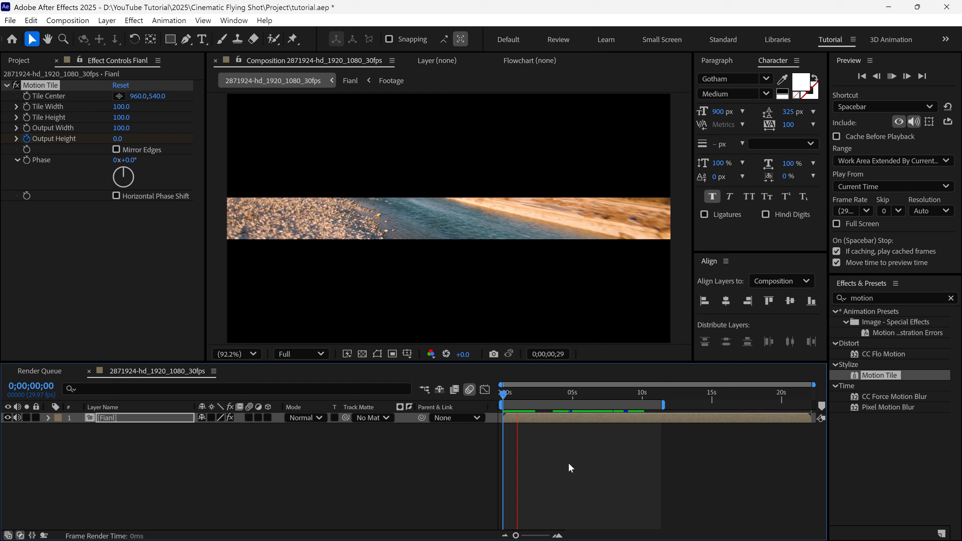